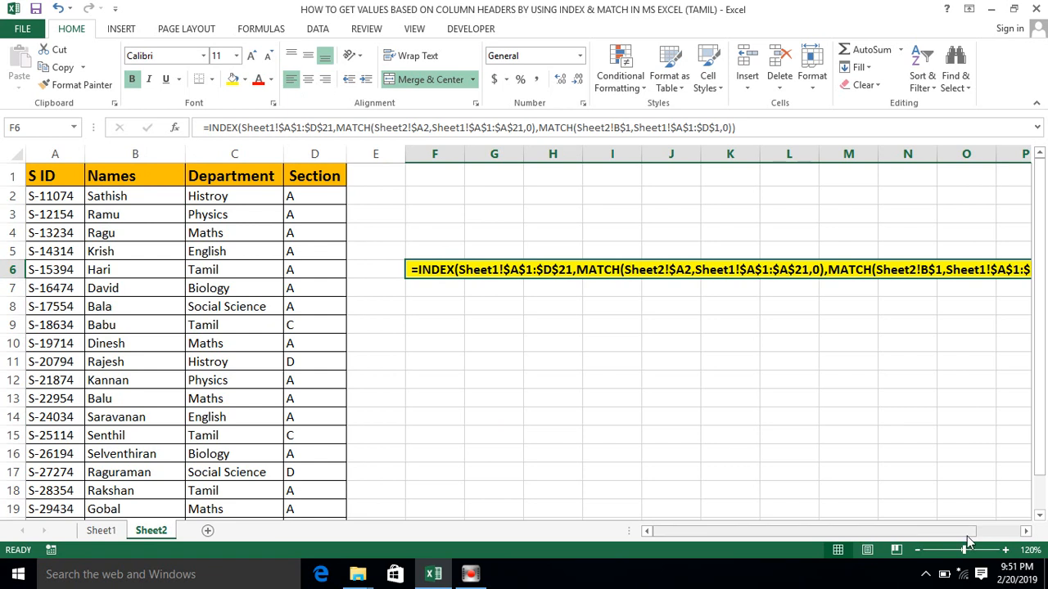
- Examine the full INDEX and MATCH formula noted in row 6 and the header row of Sheet2
{"action": "left_click", "coordinate": [1026, 531]}
{"action": "left_click", "coordinate": [1025, 530]}
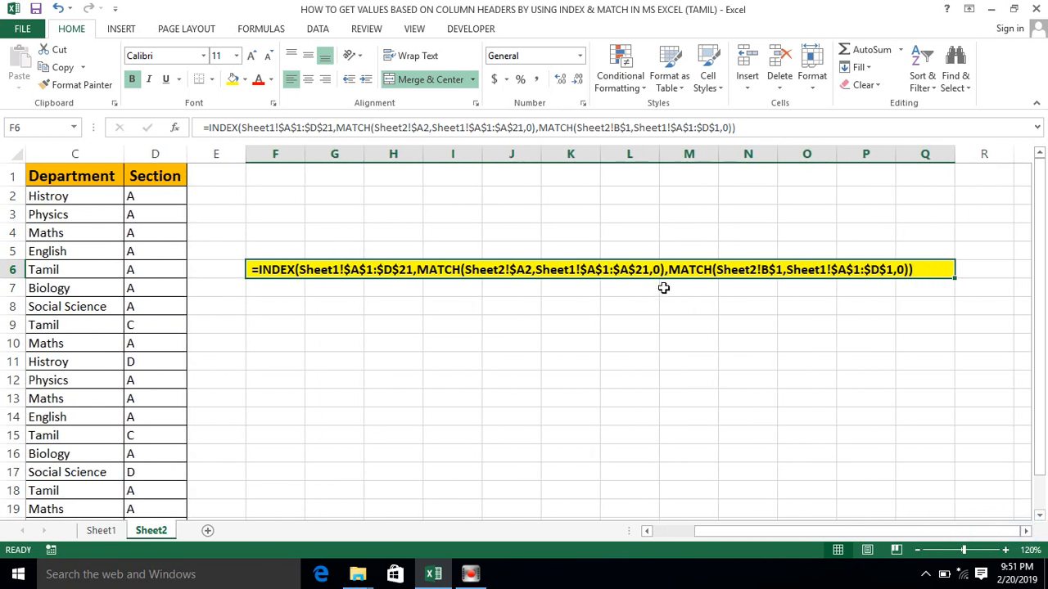
{"action": "left_click", "coordinate": [477, 291]}
{"action": "left_click", "coordinate": [421, 270]}
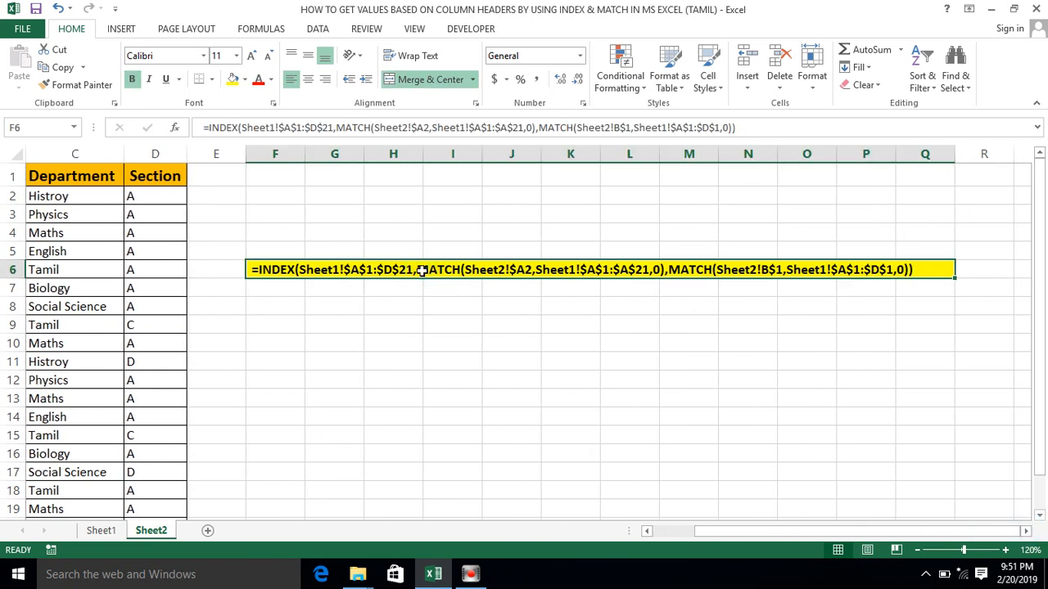
{"action": "left_click", "coordinate": [221, 178]}
{"action": "left_click", "coordinate": [184, 178]}
{"action": "key", "text": "Left"}
{"action": "key", "text": "Left"}
{"action": "key", "text": "Left"}
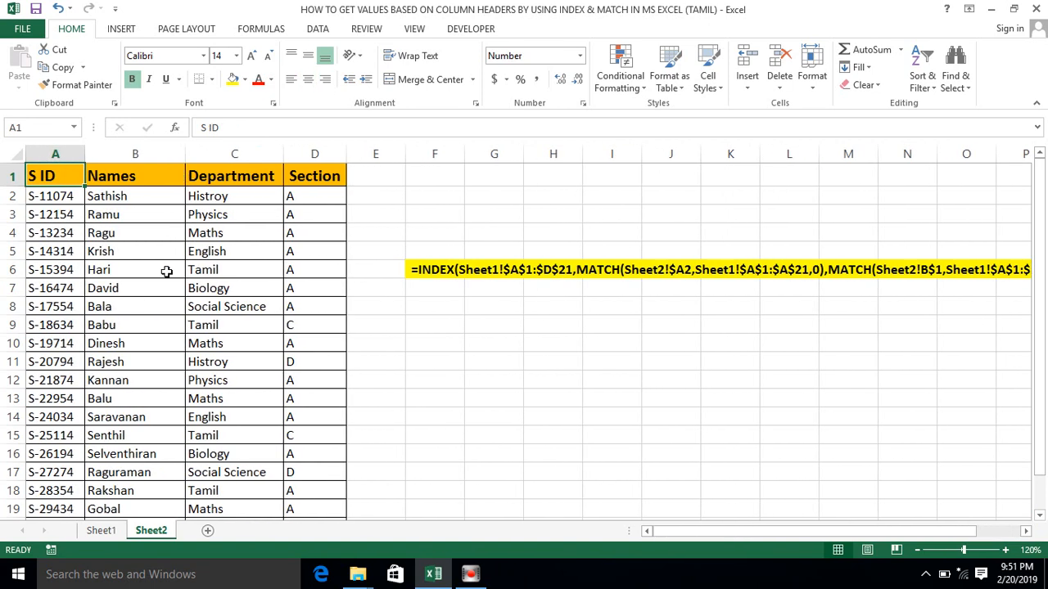
- Review the column headers S ID, Names, Department and Section in row 1 of Sheet1
{"action": "left_click", "coordinate": [96, 531]}
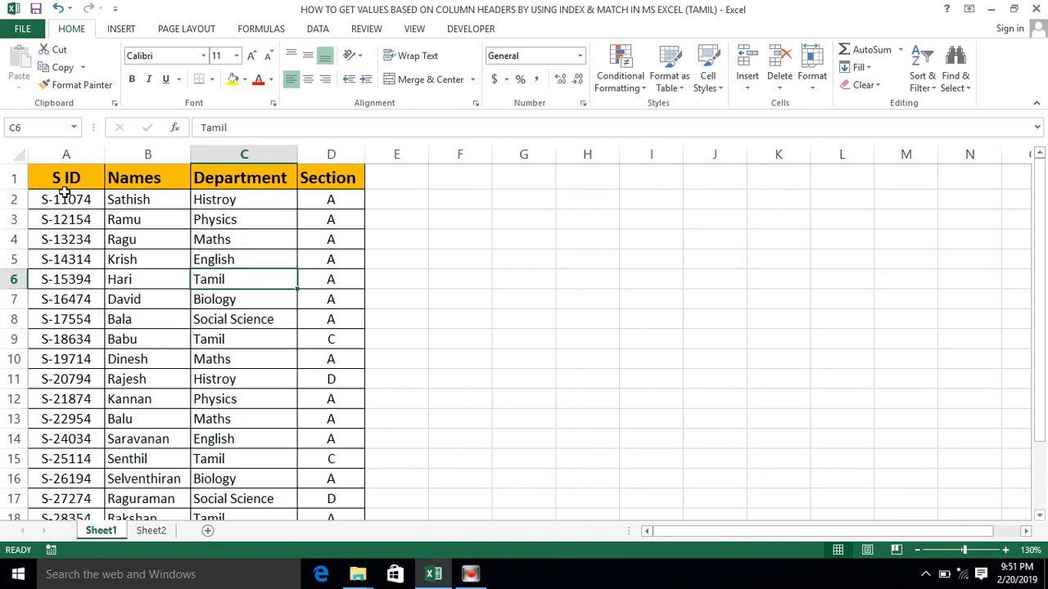
{"action": "left_click", "coordinate": [65, 185]}
{"action": "key", "text": "shift+Right"}
{"action": "key", "text": "shift+Right"}
{"action": "key", "text": "shift+Right"}
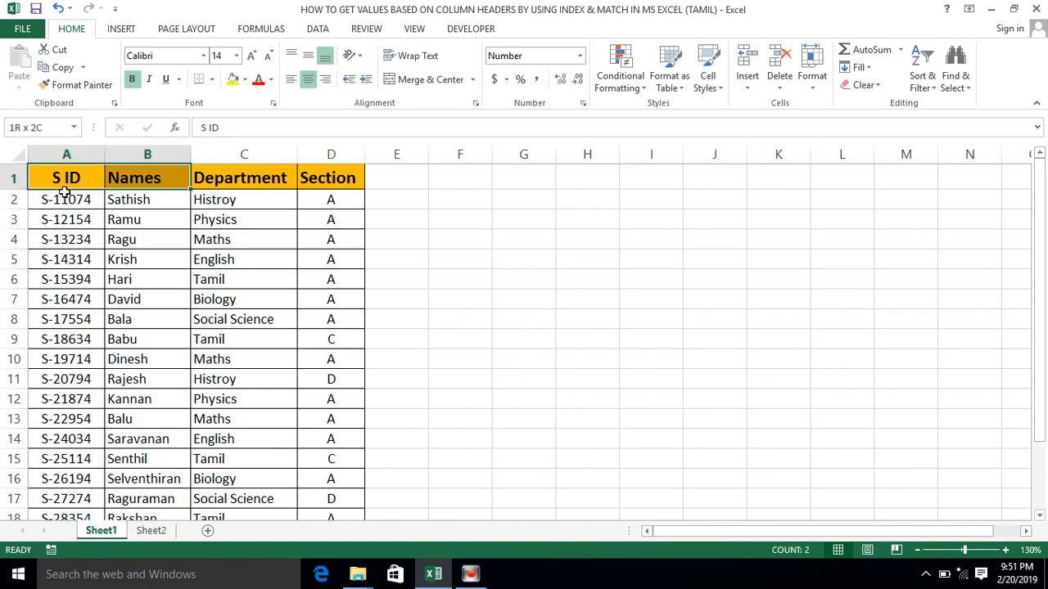
{"action": "key", "text": "Right"}
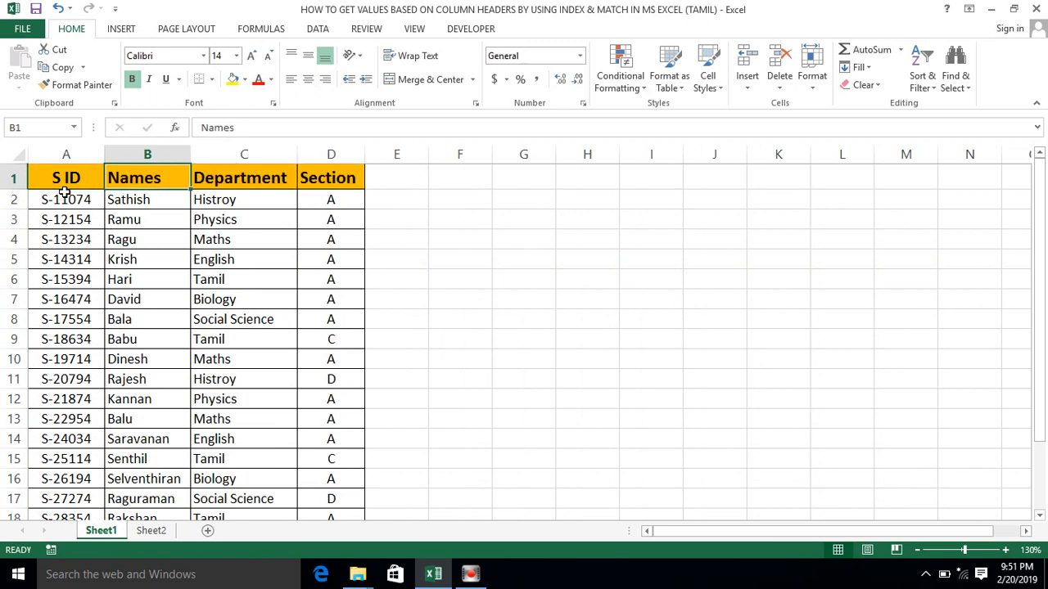
{"action": "left_click", "coordinate": [143, 177]}
{"action": "key", "text": "shift+Right"}
{"action": "key", "text": "shift+Right"}
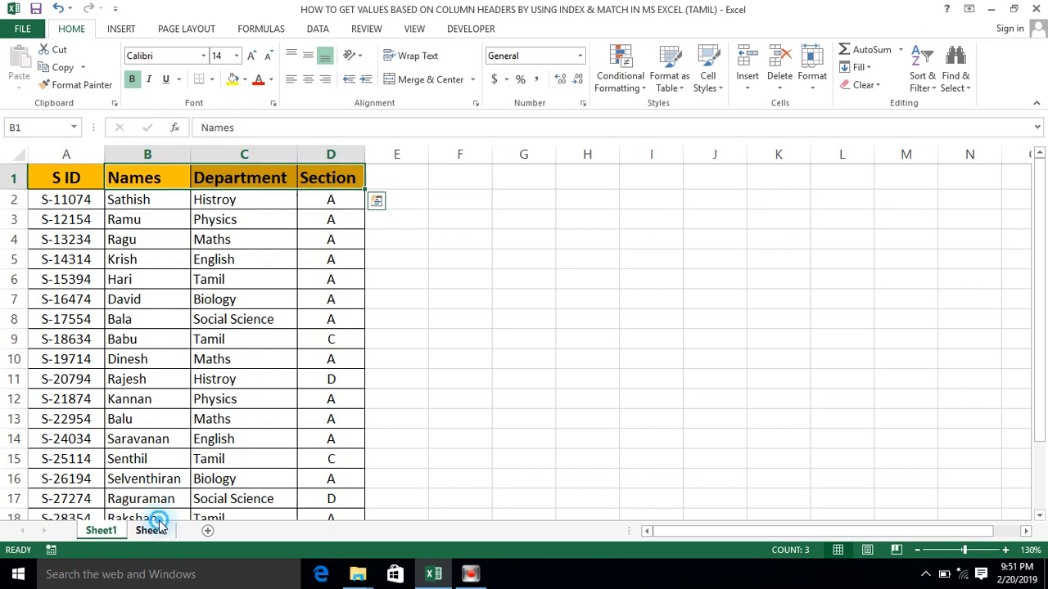
- Inspect the S ID lookup column on Sheet2 and the INDEX/MATCH formula in cell B2
{"action": "left_click", "coordinate": [151, 530]}
{"action": "left_click", "coordinate": [89, 235]}
{"action": "left_click", "coordinate": [54, 156]}
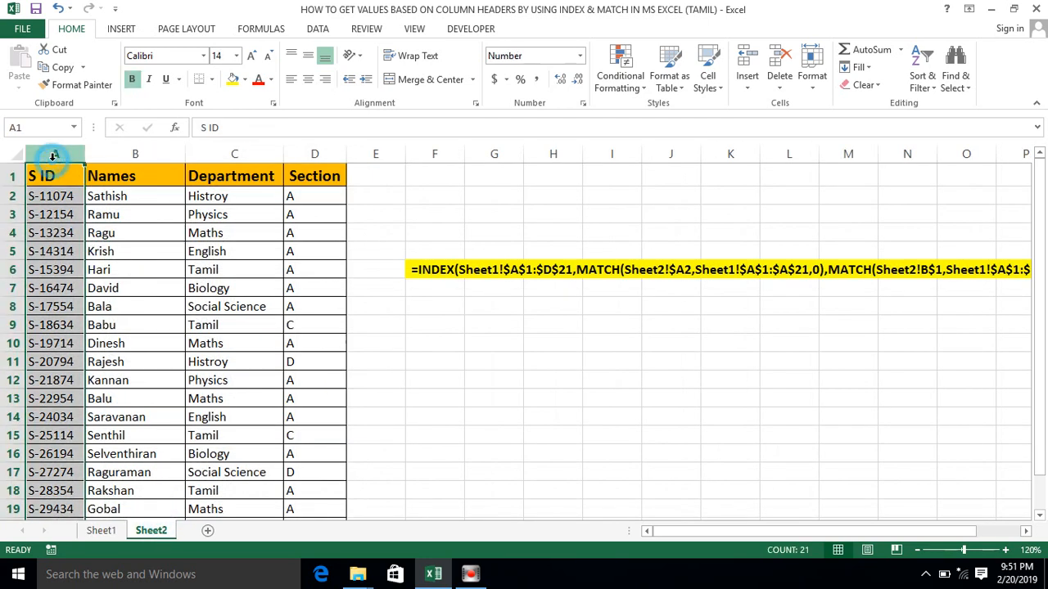
{"action": "key", "text": "Right"}
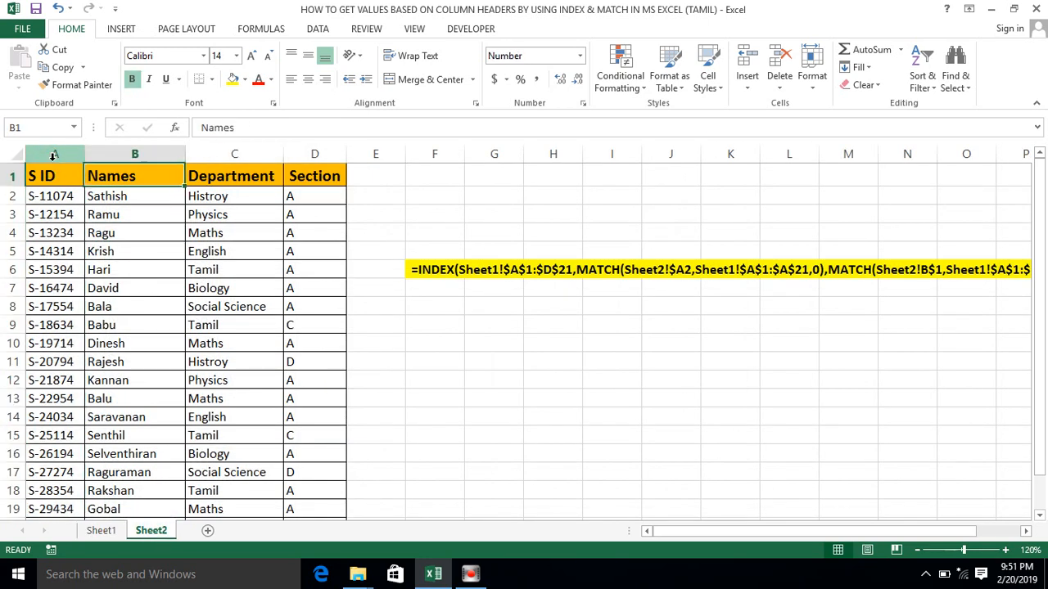
{"action": "key", "text": "Down"}
{"action": "key", "text": "Left"}
{"action": "key", "text": "ctrl+space"}
{"action": "key", "text": "Right"}
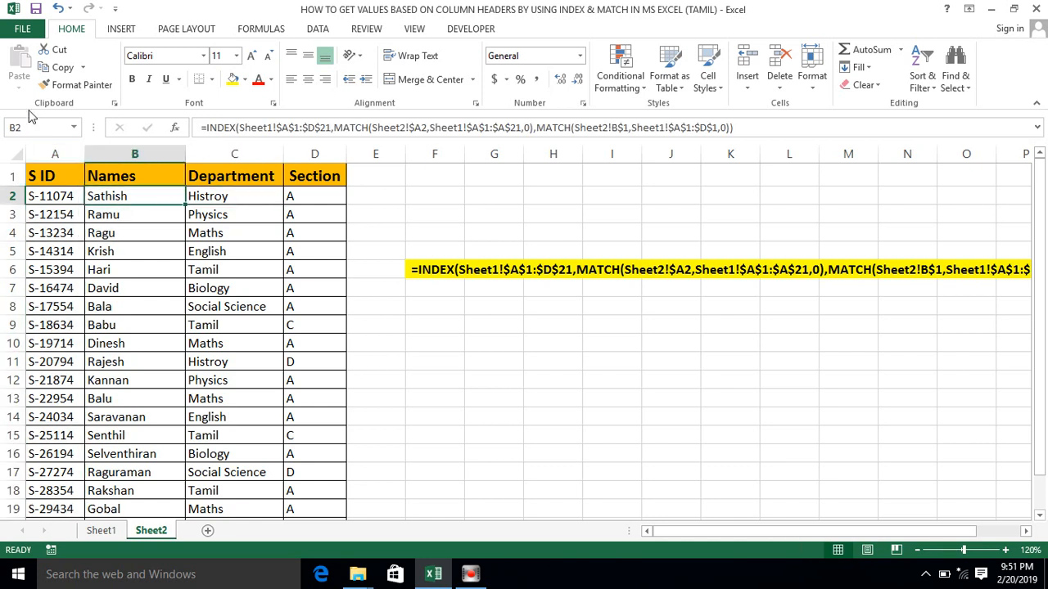
{"action": "left_click", "coordinate": [201, 128]}
{"action": "key", "text": "Escape"}
{"action": "left_click", "coordinate": [229, 173]}
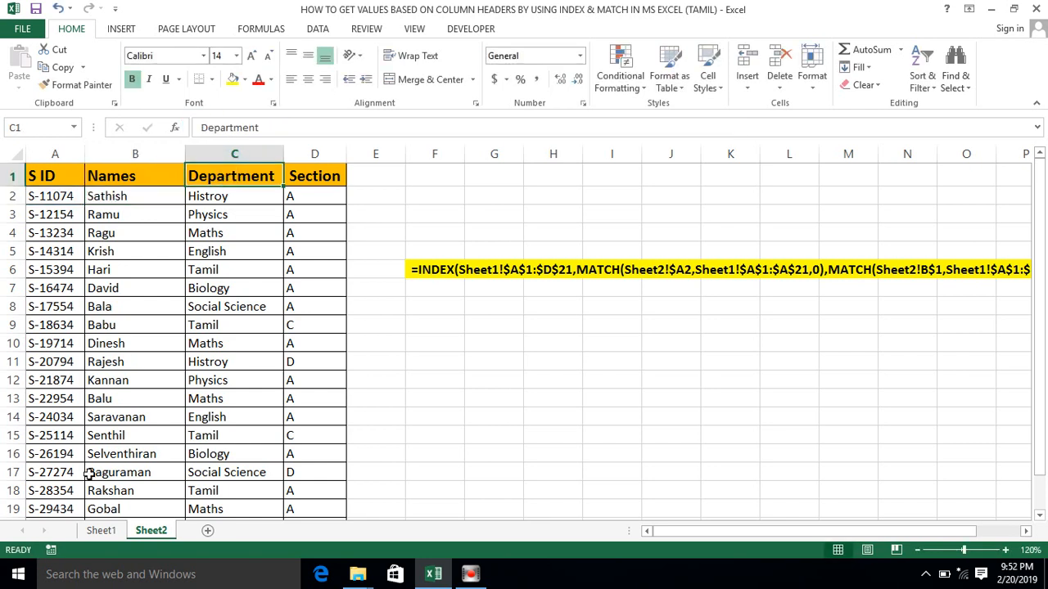
{"action": "left_click", "coordinate": [118, 197]}
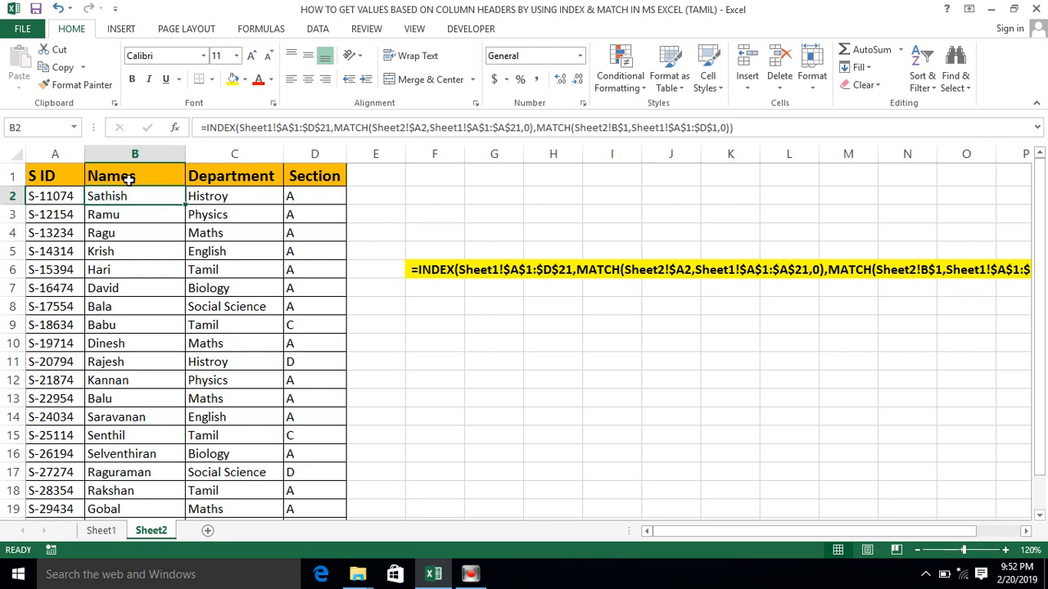
- Change the header in B1 of Sheet2 to Section and centre-align columns B through D
{"action": "left_click", "coordinate": [128, 180]}
{"action": "type", "text": "Sectin"}
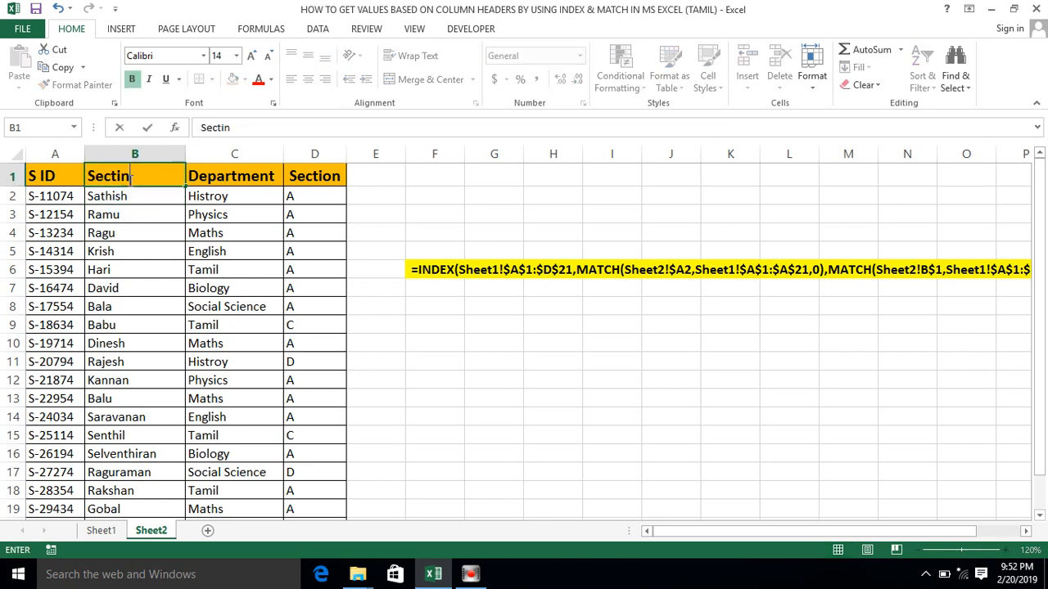
{"action": "key", "text": "BackSpace"}
{"action": "type", "text": "on"}
{"action": "key", "text": "Return"}
{"action": "left_click_drag", "start_coordinate": [134, 155], "coordinate": [327, 155]}
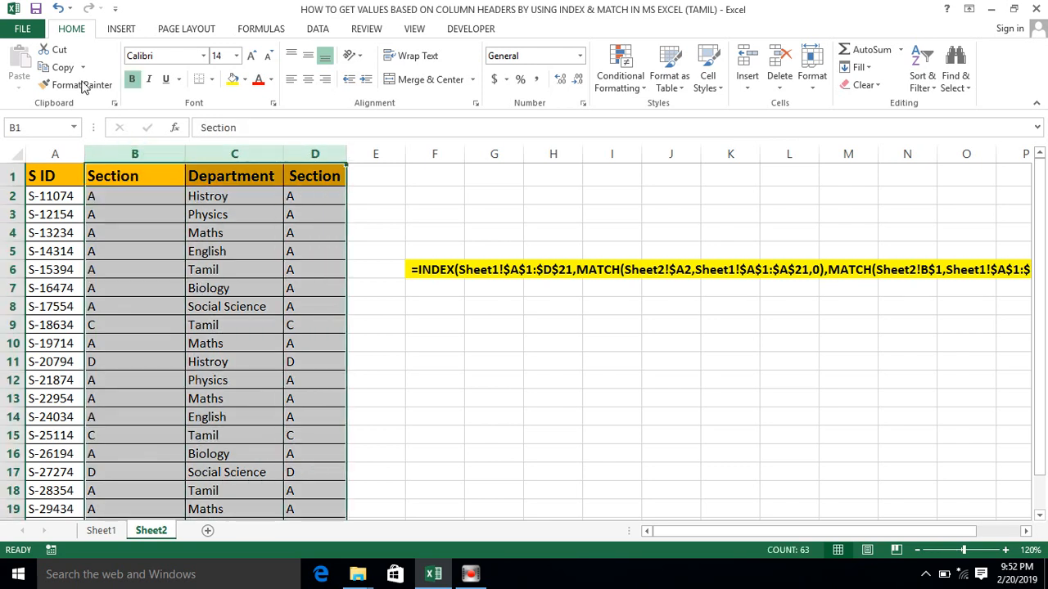
{"action": "left_click", "coordinate": [308, 80]}
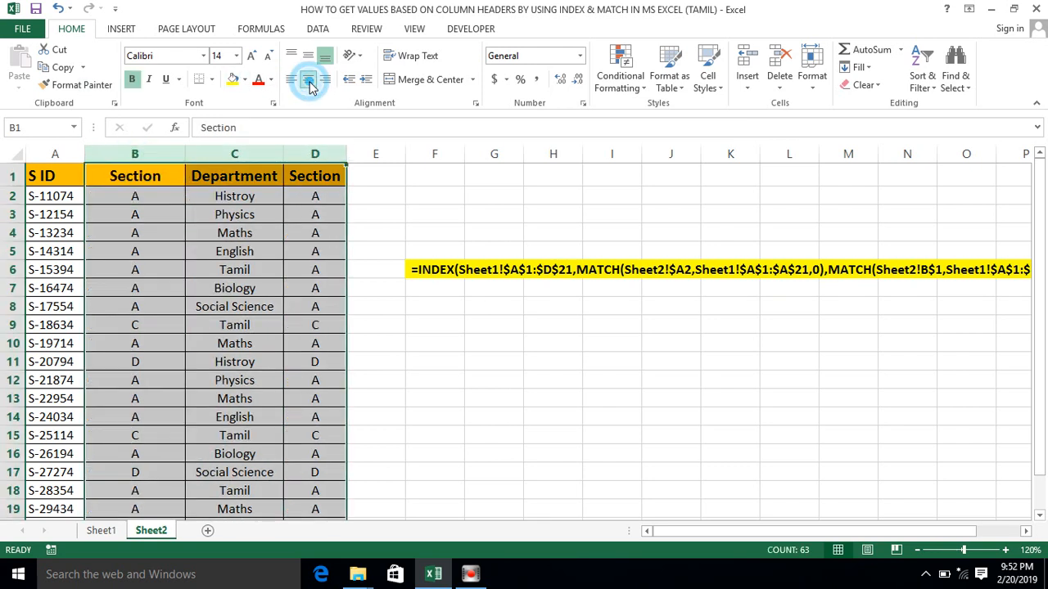
- Change the header in C1 of Sheet2 to Names
{"action": "left_click", "coordinate": [242, 184]}
{"action": "type", "text": "Names"}
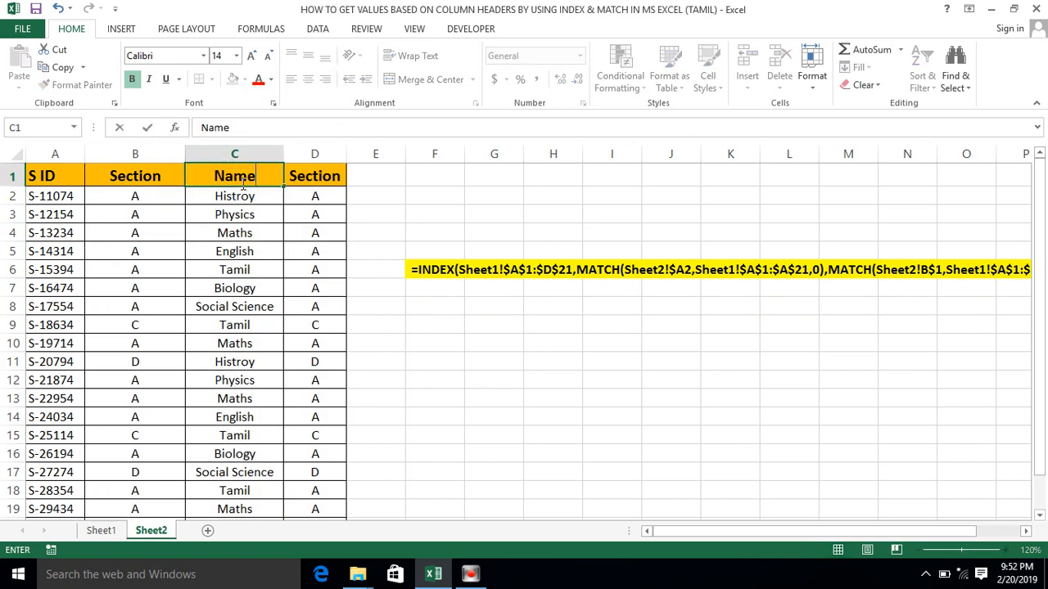
{"action": "key", "text": "Return"}
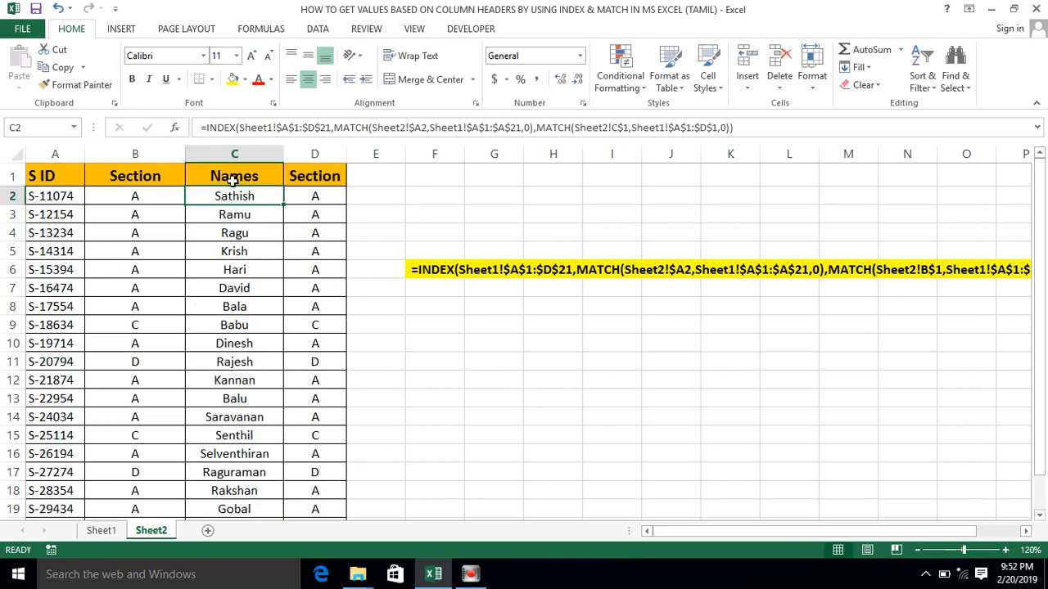
- Change the header in D1 to Department and auto-fit the width of column D
{"action": "left_click", "coordinate": [290, 175]}
{"action": "type", "text": "Department"}
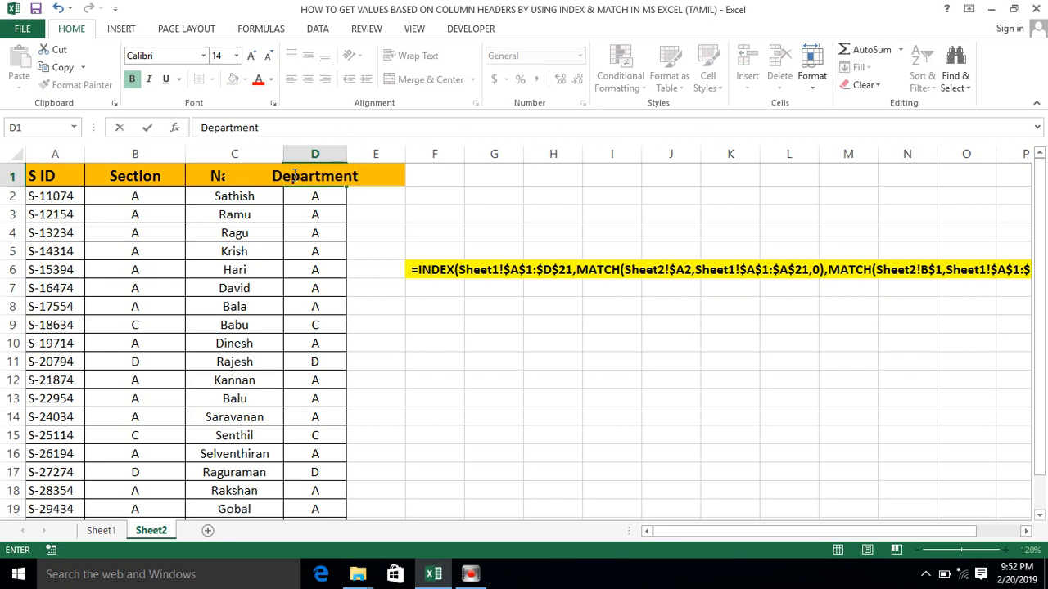
{"action": "key", "text": "Return"}
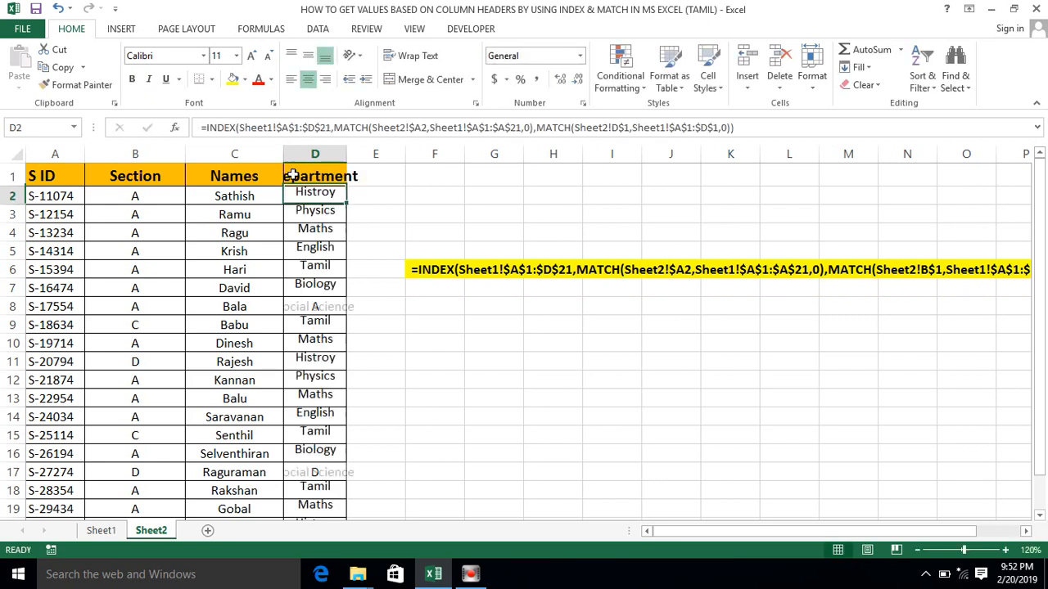
{"action": "double_click", "coordinate": [345, 163]}
{"action": "left_click", "coordinate": [332, 175]}
- Compare the header order on Sheet1 with the rearranged headers and looked-up values on Sheet2
{"action": "left_click", "coordinate": [100, 531]}
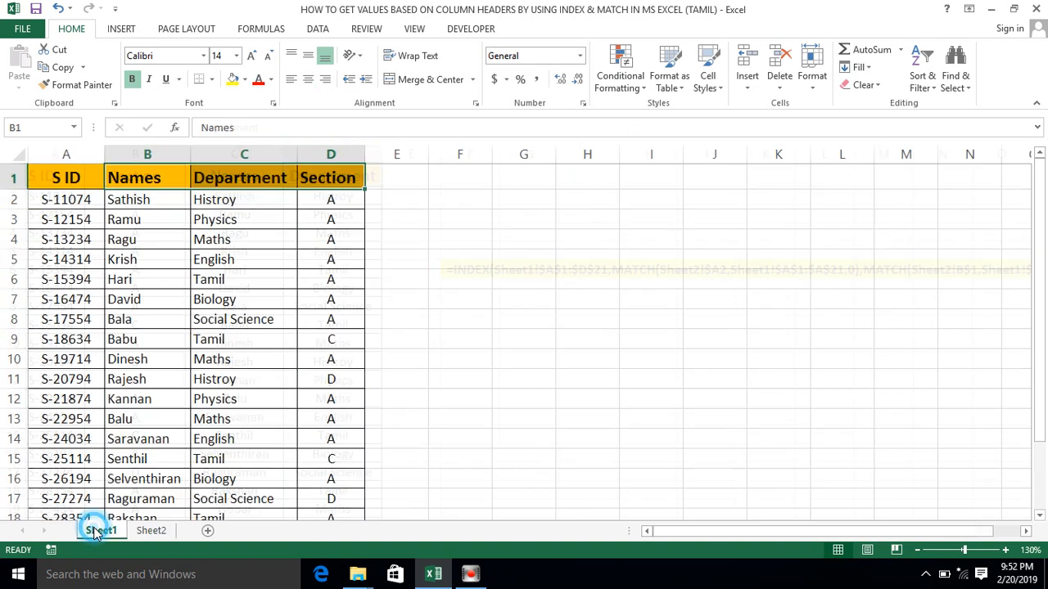
{"action": "left_click", "coordinate": [85, 172]}
{"action": "key", "text": "Right"}
{"action": "key", "text": "shift+Right"}
{"action": "key", "text": "shift+Right"}
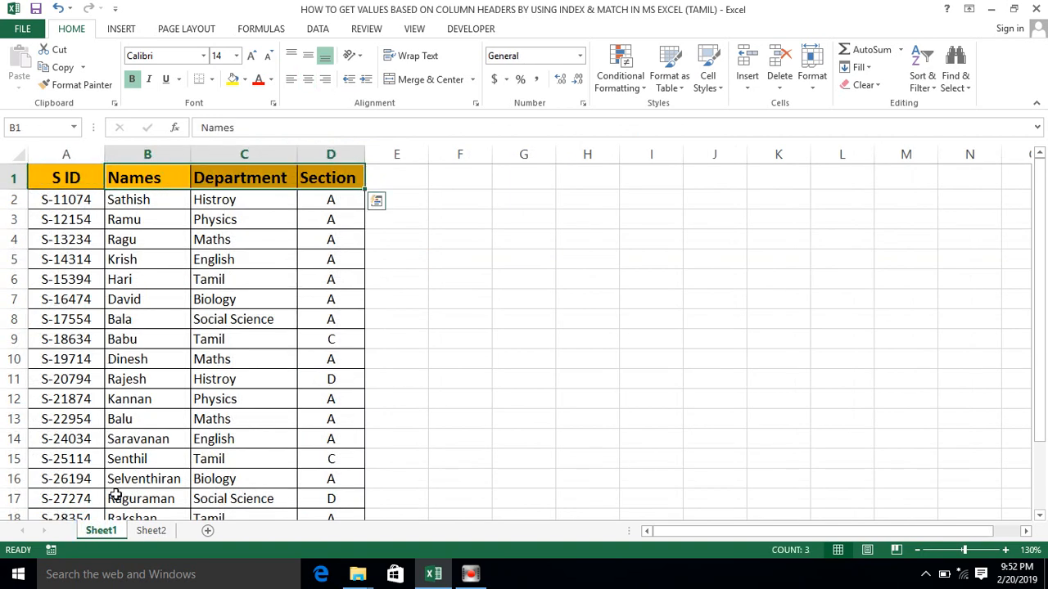
{"action": "left_click", "coordinate": [145, 531]}
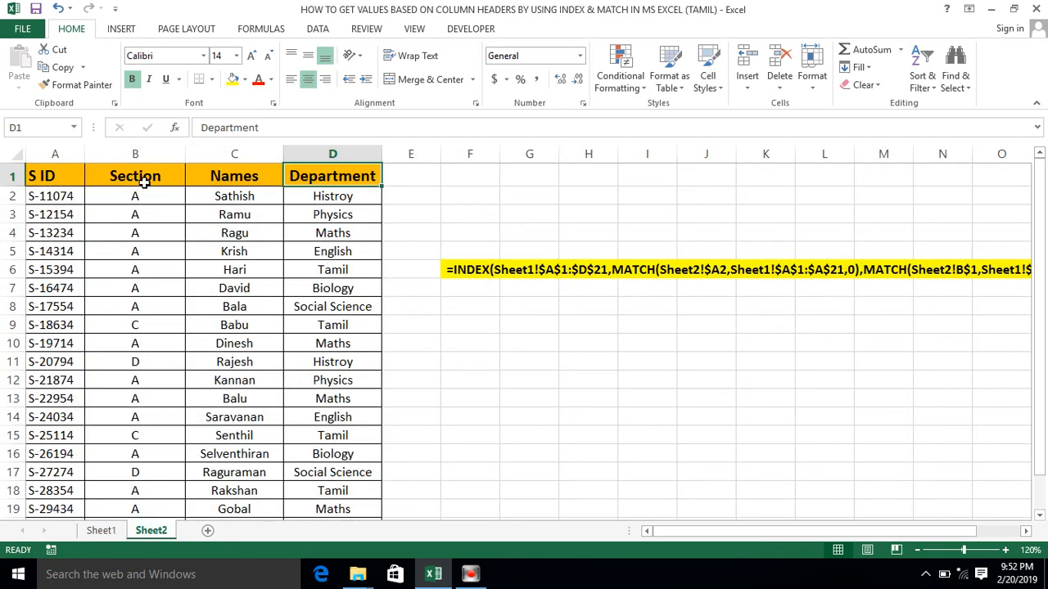
{"action": "left_click", "coordinate": [144, 181]}
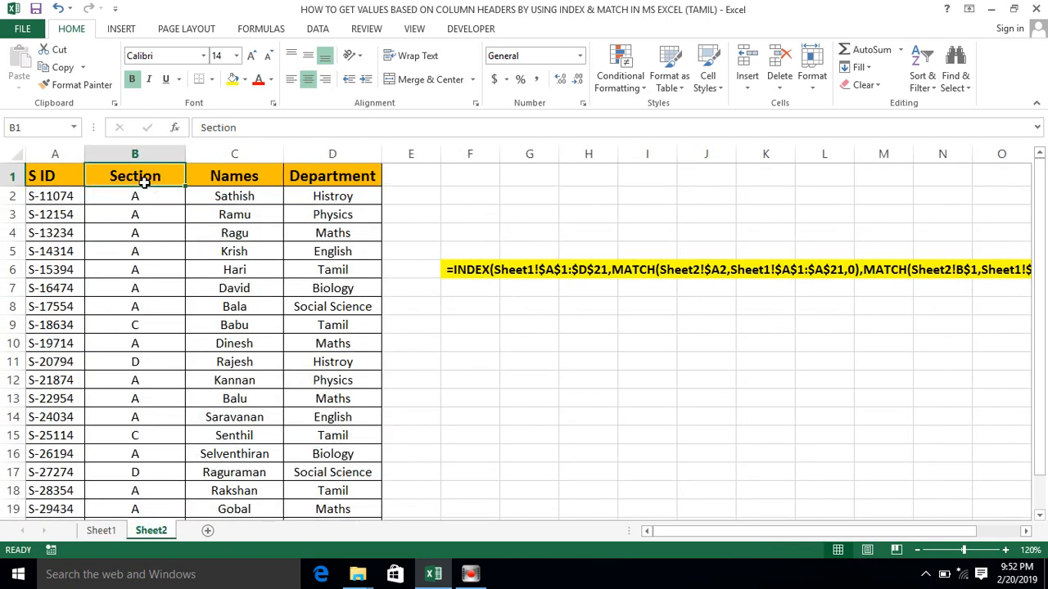
{"action": "left_click", "coordinate": [273, 178]}
{"action": "key", "text": "ctrl+Down"}
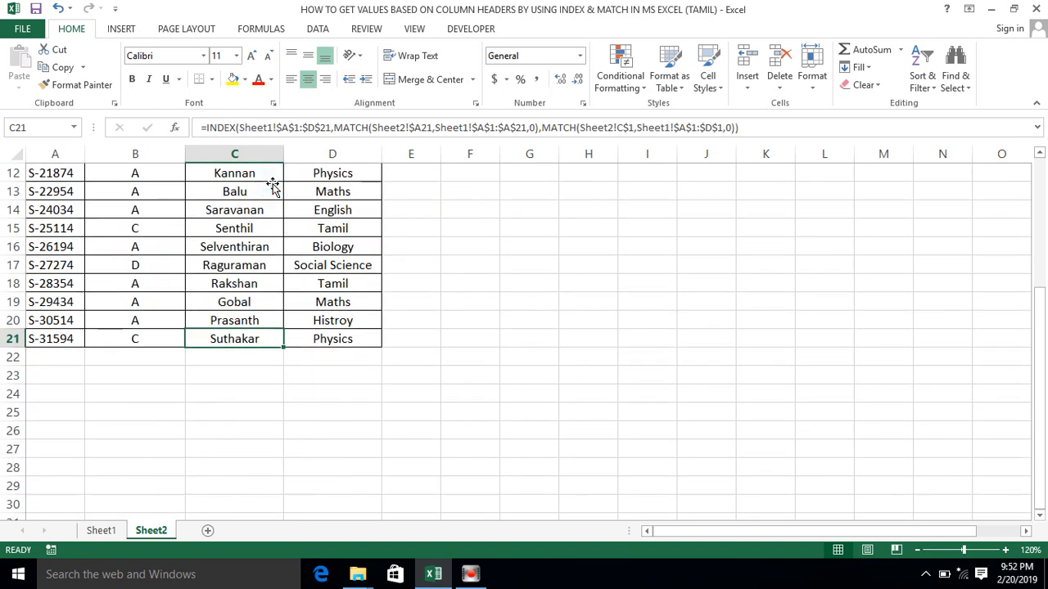
{"action": "key", "text": "ctrl+Up"}
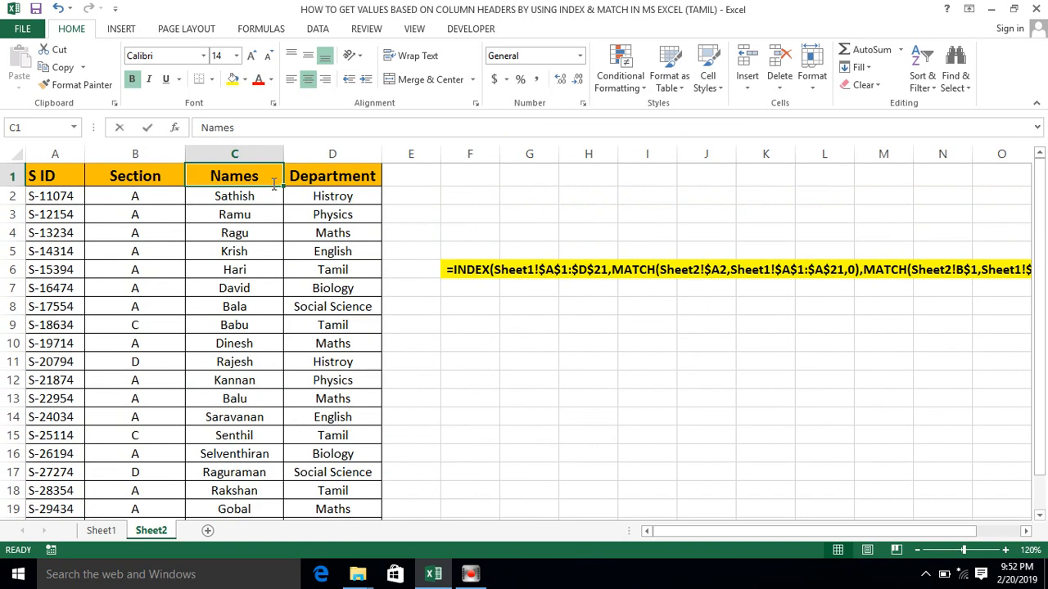
- Shorten the header in C1 of Sheet2 to Name to test a header that differs from Sheet1
{"action": "key", "text": "F2"}
{"action": "key", "text": "BackSpace"}
{"action": "key", "text": "Return"}
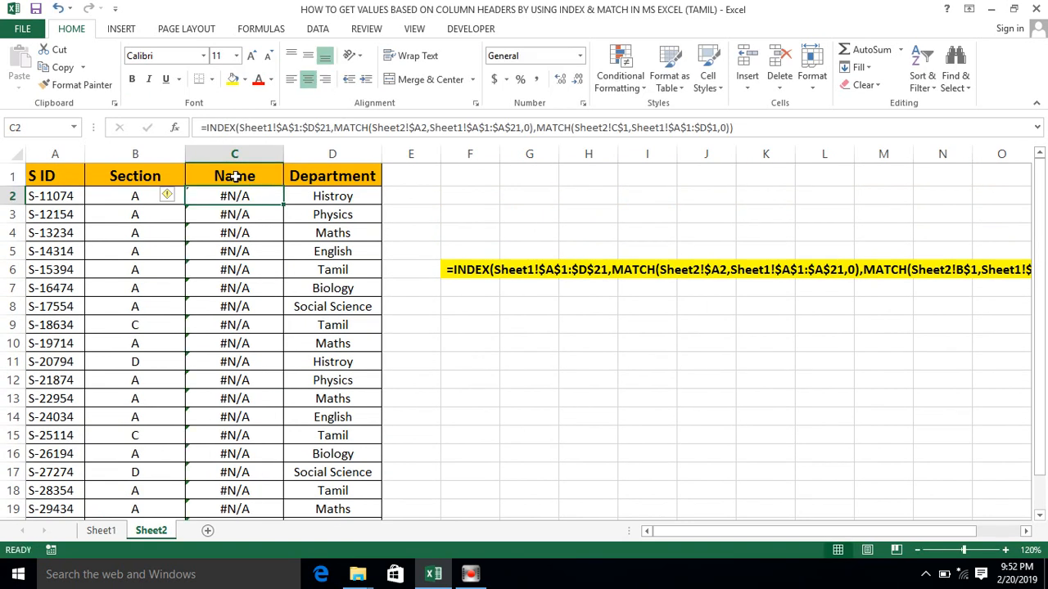
- Restore the header in C1 of Sheet2 to Names
{"action": "left_click", "coordinate": [235, 176]}
{"action": "key", "text": "F2"}
{"action": "type", "text": "s"}
{"action": "key", "text": "Return"}
{"action": "left_click", "coordinate": [237, 176]}
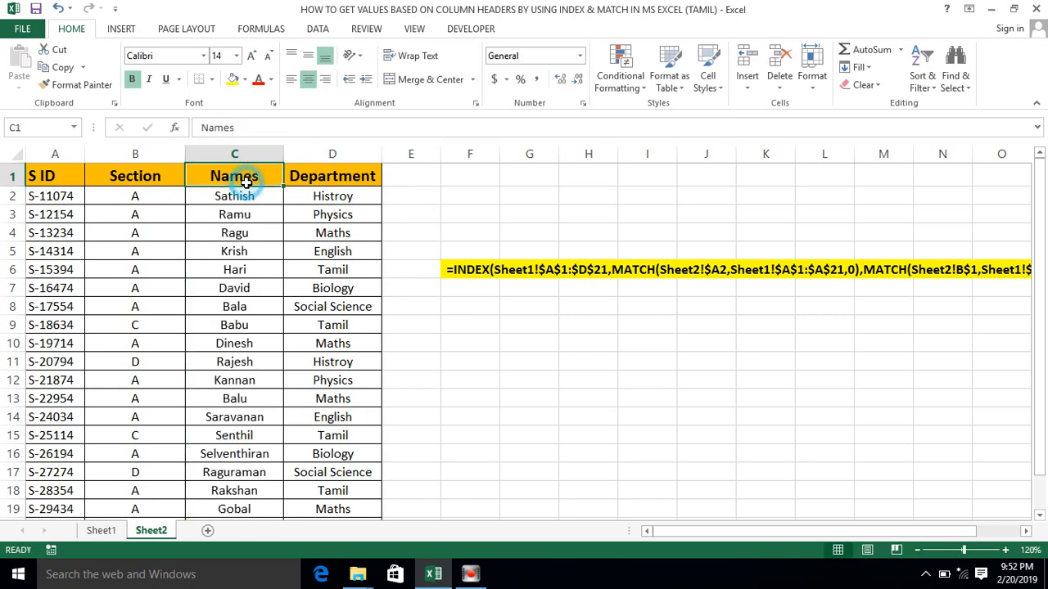
- Clear the lookup formulas from B2:D21 on Sheet2, keeping the headers and the S ID column
{"action": "left_click", "coordinate": [143, 195]}
{"action": "key", "text": "shift+Right"}
{"action": "key", "text": "shift+Right"}
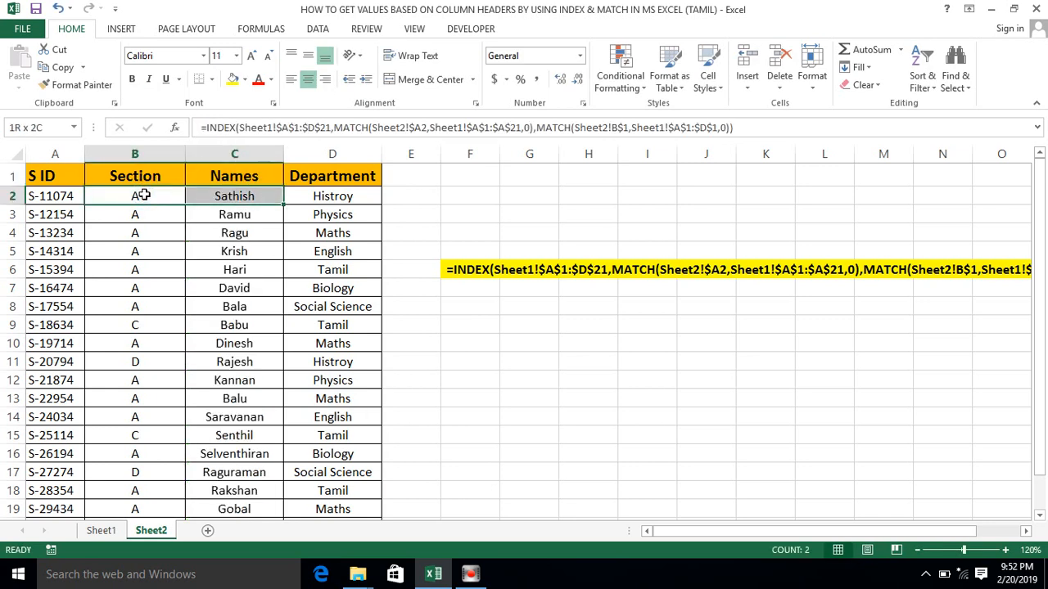
{"action": "key", "text": "ctrl+shift+Down"}
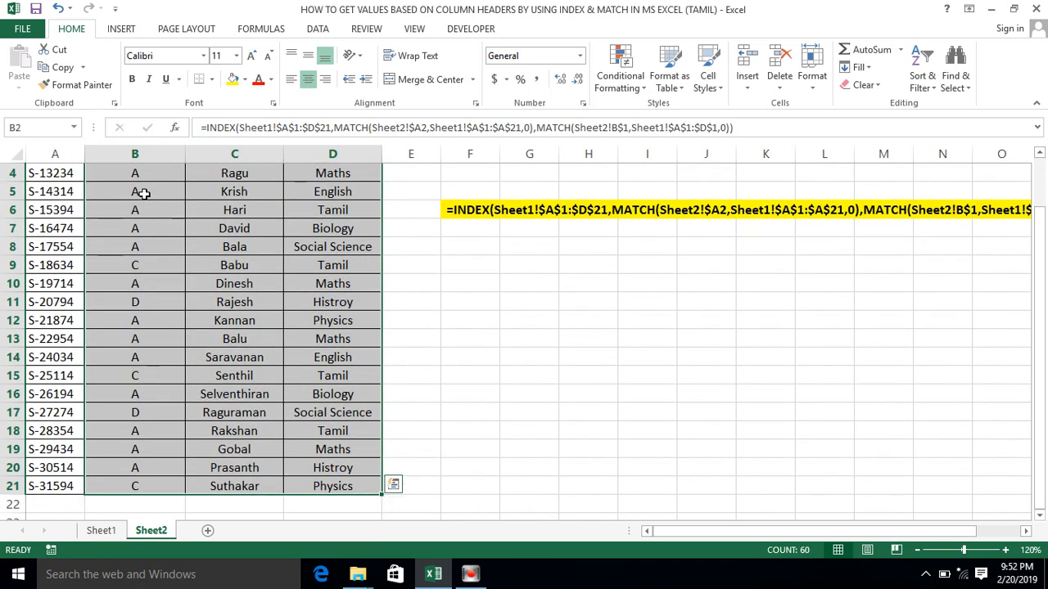
{"action": "key", "text": "Delete"}
{"action": "key", "text": "Up"}
{"action": "key", "text": "Down"}
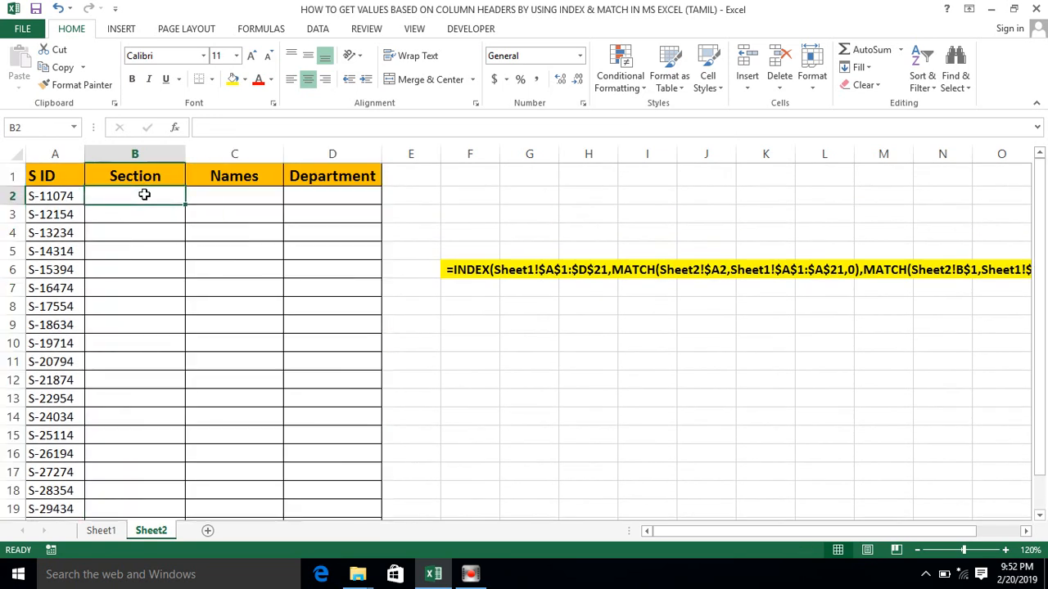
- Start an INDEX formula in B2 of Sheet2 with the absolute range Sheet1!$A$1:$D$21 as its array argument
{"action": "type", "text": "=inde"}
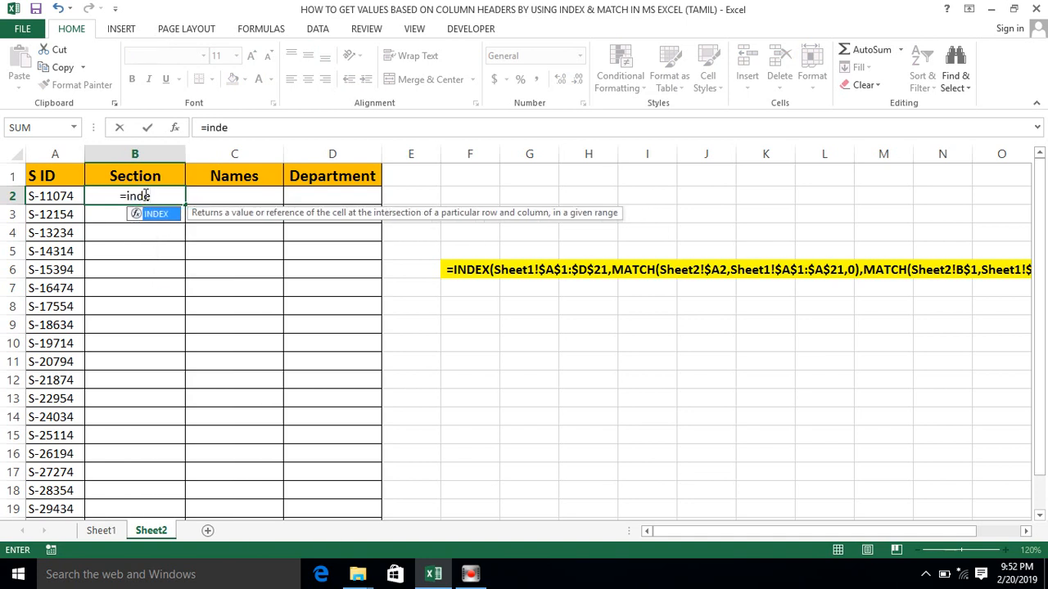
{"action": "key", "text": "Tab"}
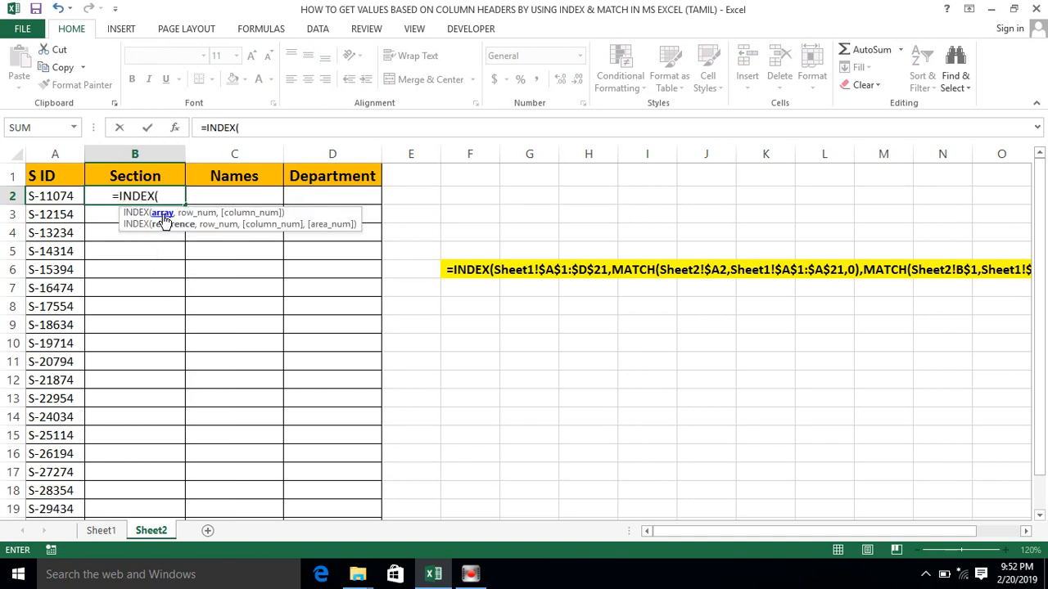
{"action": "left_click", "coordinate": [101, 531]}
{"action": "left_click", "coordinate": [56, 170]}
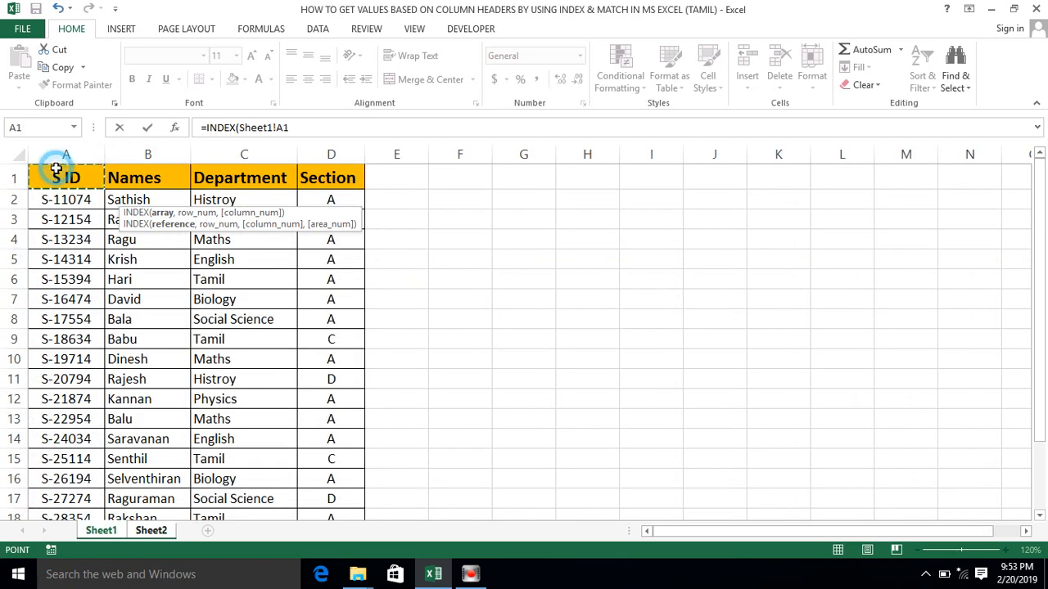
{"action": "key", "text": "shift+Right"}
{"action": "key", "text": "shift+Right"}
{"action": "key", "text": "shift+Right"}
{"action": "key", "text": "ctrl+shift+Down"}
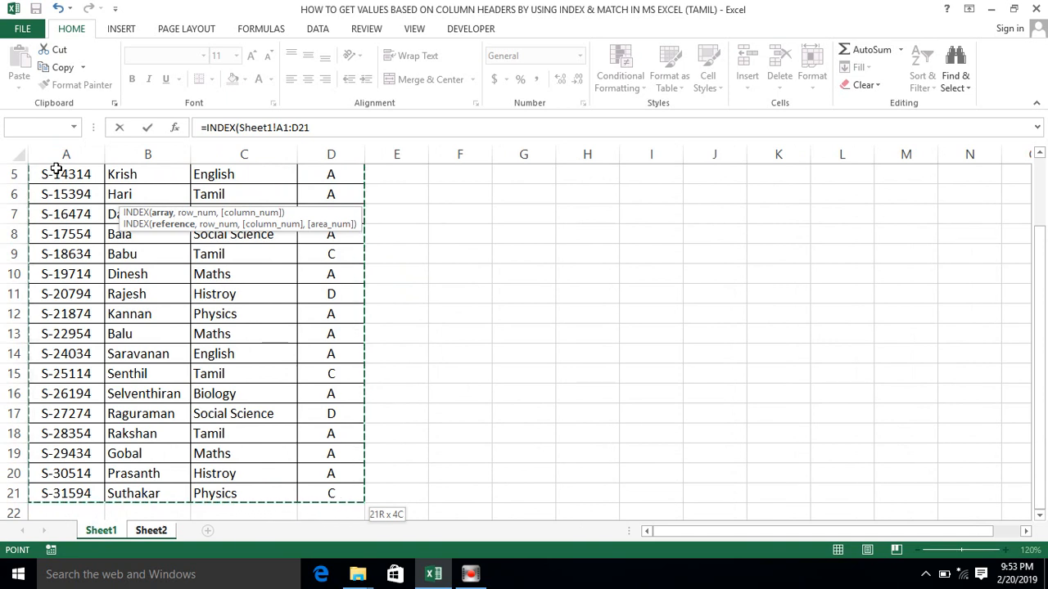
{"action": "key", "text": "F4"}
{"action": "left_click_drag", "start_coordinate": [1044, 262], "coordinate": [1042, 246]}
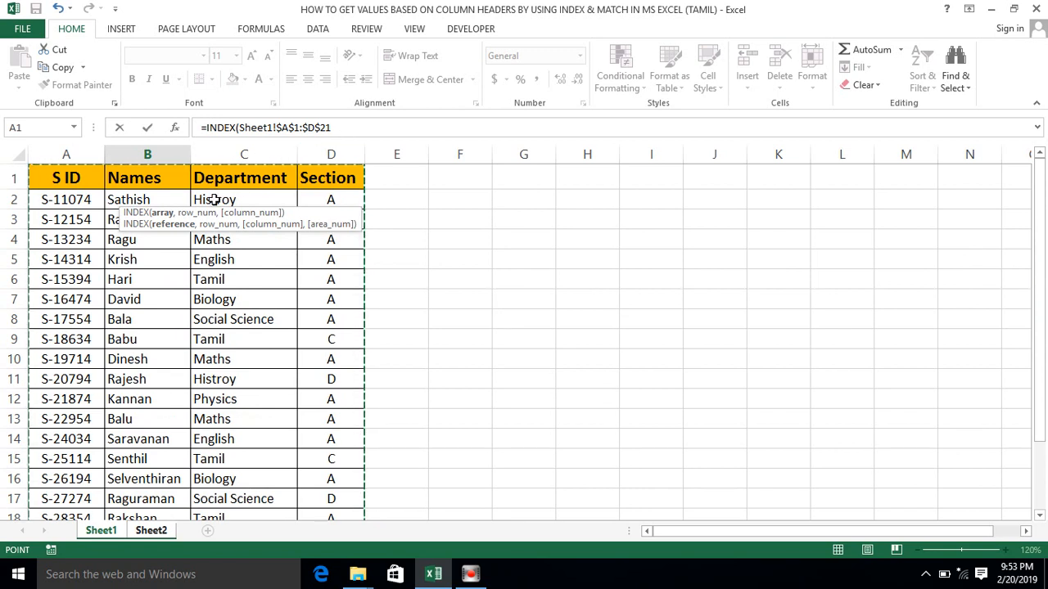
{"action": "left_click_drag", "start_coordinate": [195, 215], "coordinate": [194, 217]}
{"action": "type", "text": ","}
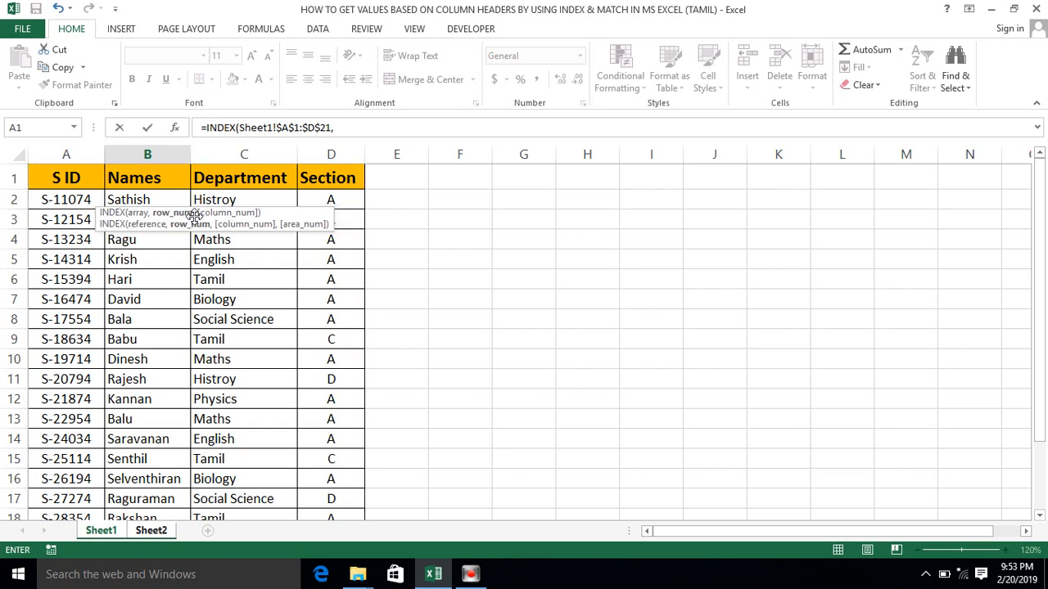
{"action": "type", "text": "match"}
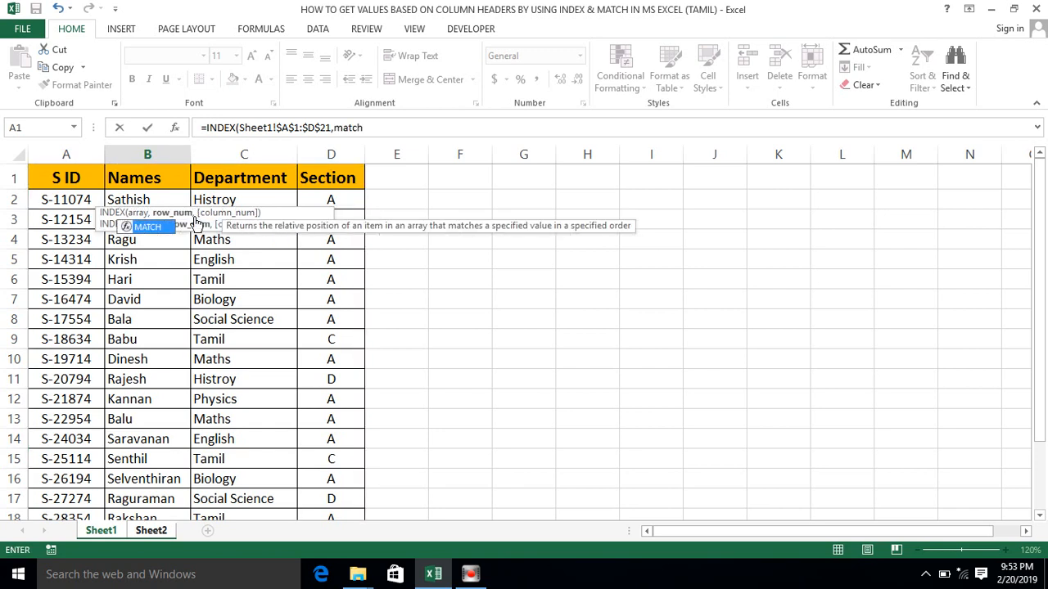
- Add a MATCH function as the INDEX row argument with Sheet2!$A2 as its lookup value, locking only the column
{"action": "key", "text": "Tab"}
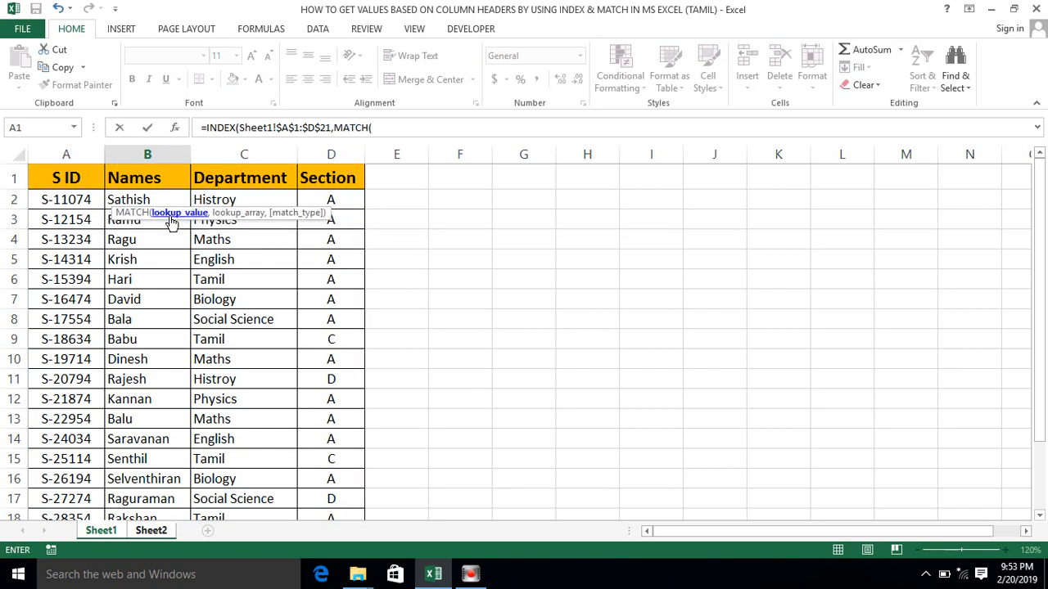
{"action": "left_click", "coordinate": [149, 530]}
{"action": "left_click", "coordinate": [51, 198]}
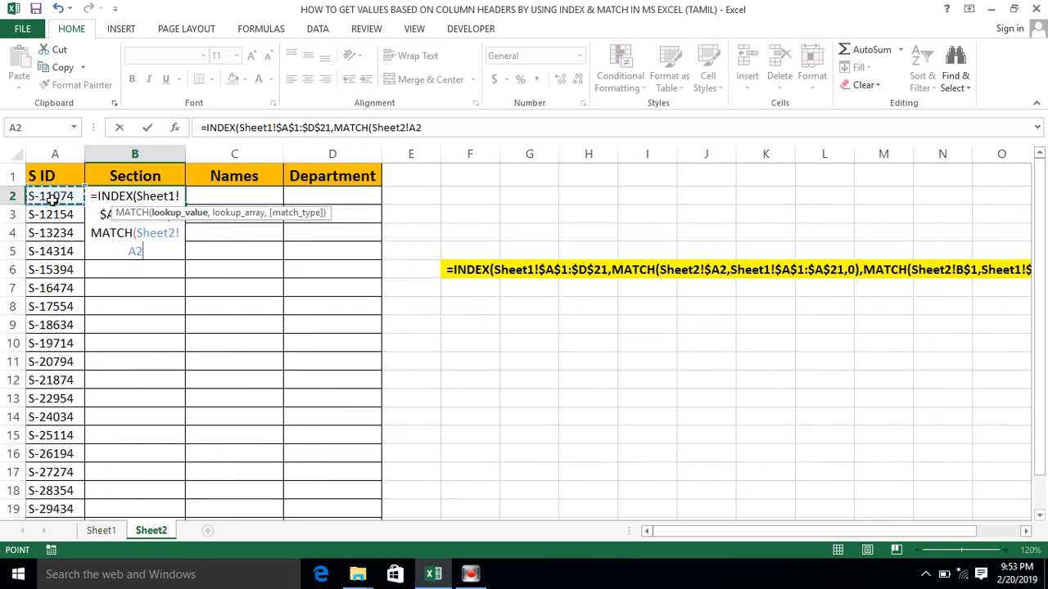
{"action": "key", "text": "F4"}
{"action": "key", "text": "F4"}
{"action": "type", "text": ","}
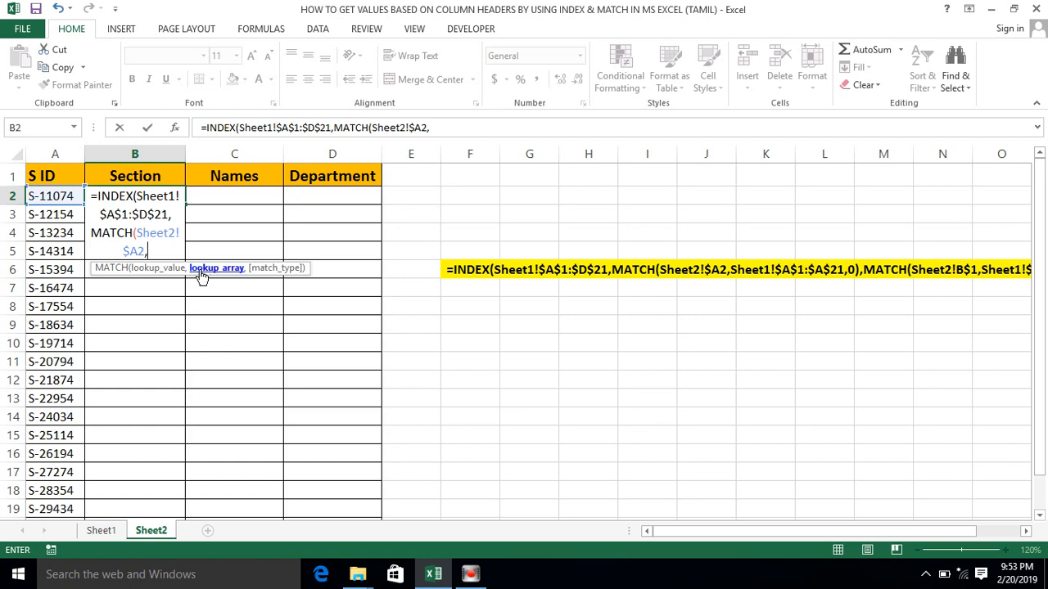
- Complete the row MATCH with the absolute lookup array Sheet1!$A$1:$A$21 and match type 0
{"action": "left_click", "coordinate": [102, 531]}
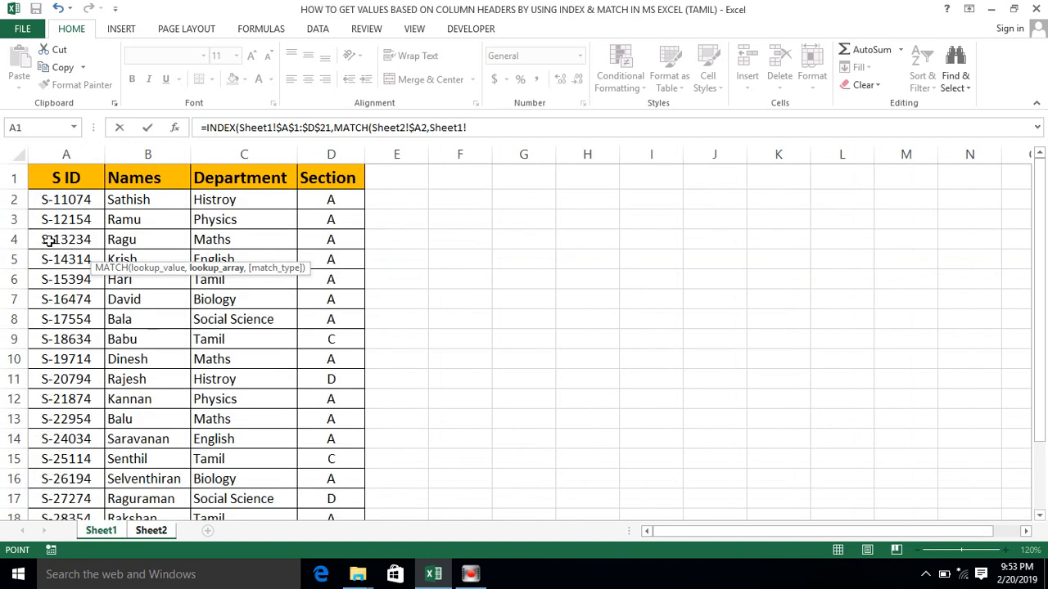
{"action": "left_click", "coordinate": [61, 171]}
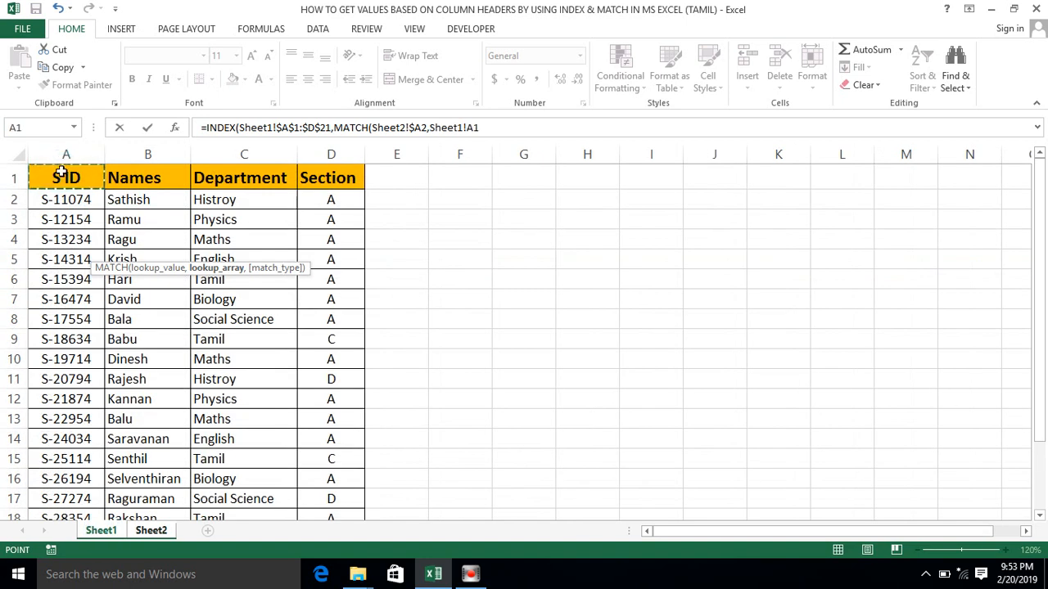
{"action": "key", "text": "ctrl+shift+Down"}
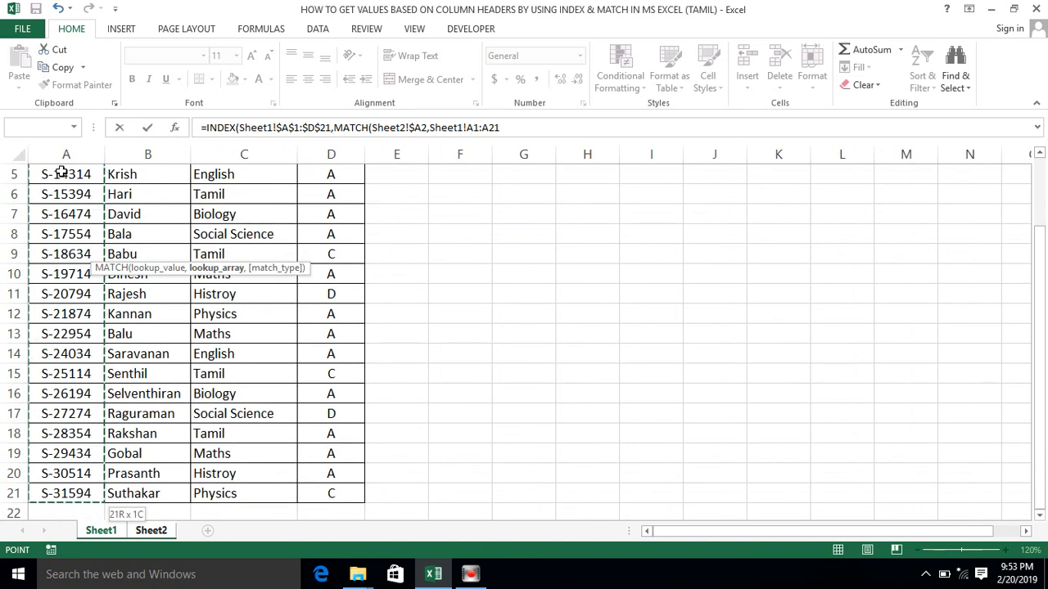
{"action": "key", "text": "F4"}
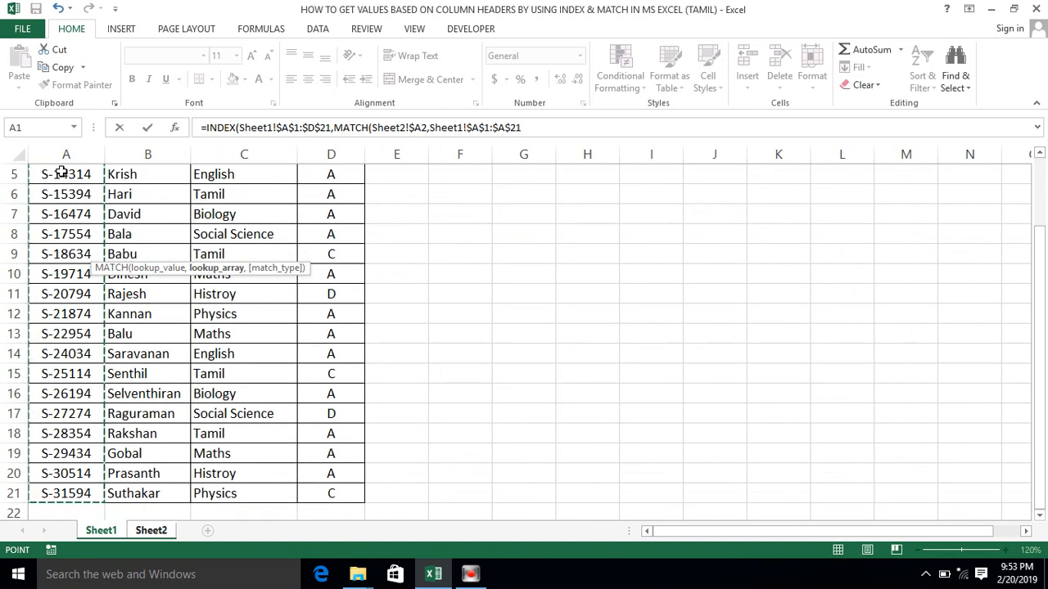
{"action": "type", "text": ","}
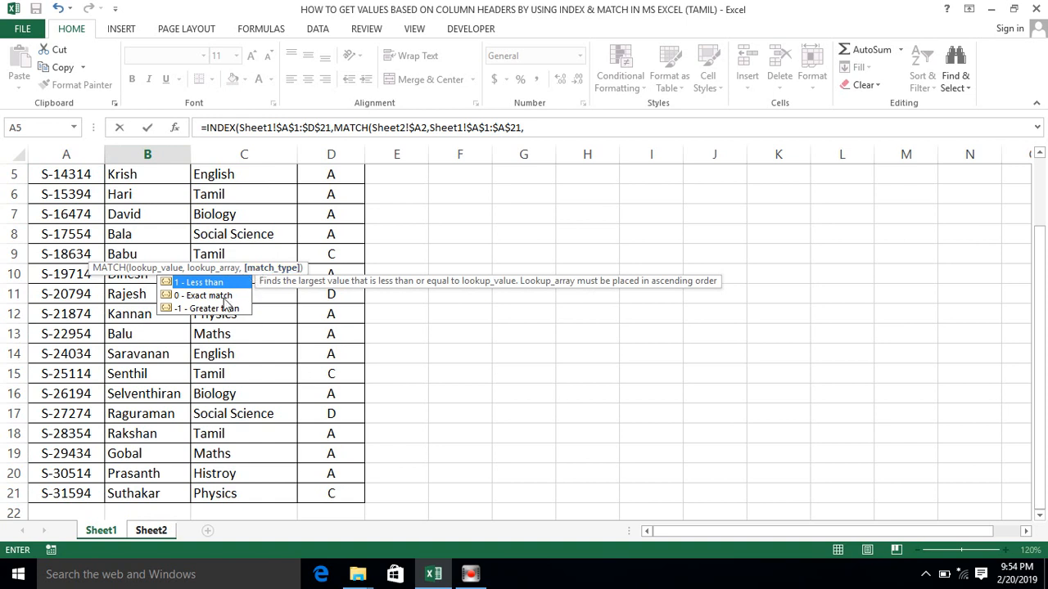
{"action": "type", "text": "0"}
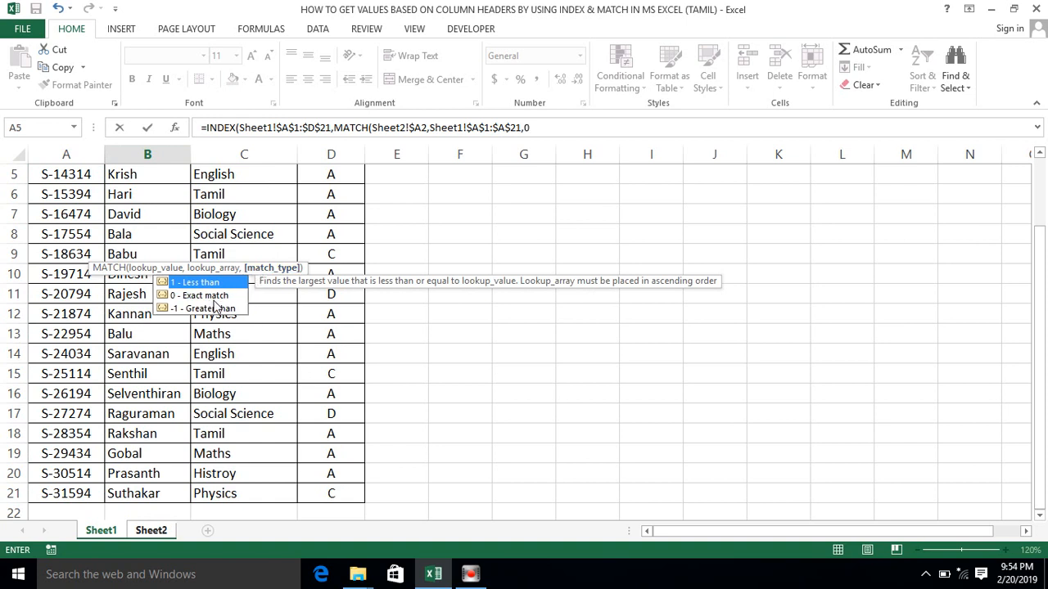
{"action": "type", "text": ")"}
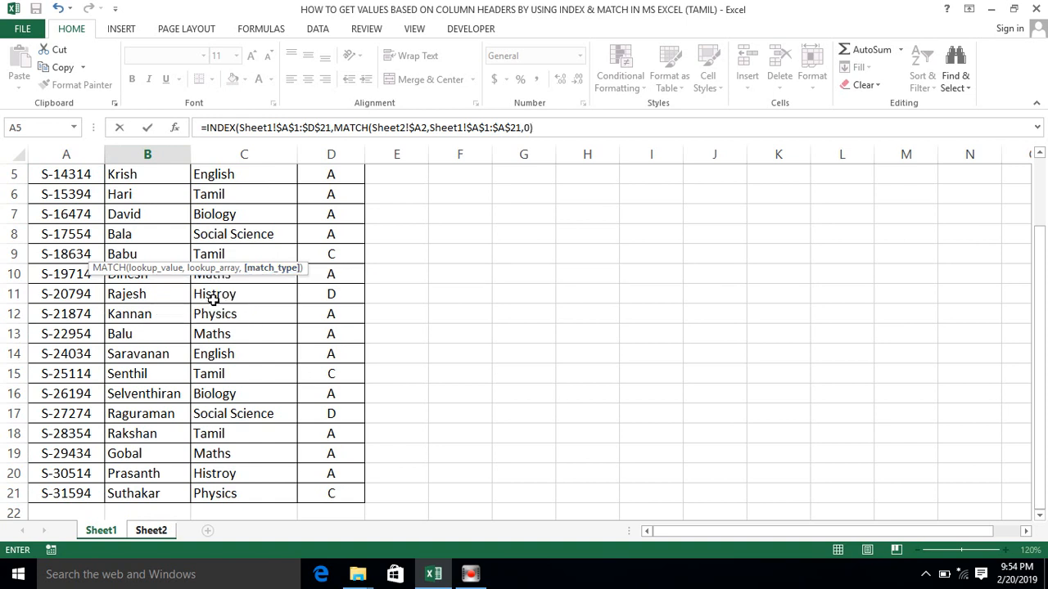
{"action": "type", "text": ","}
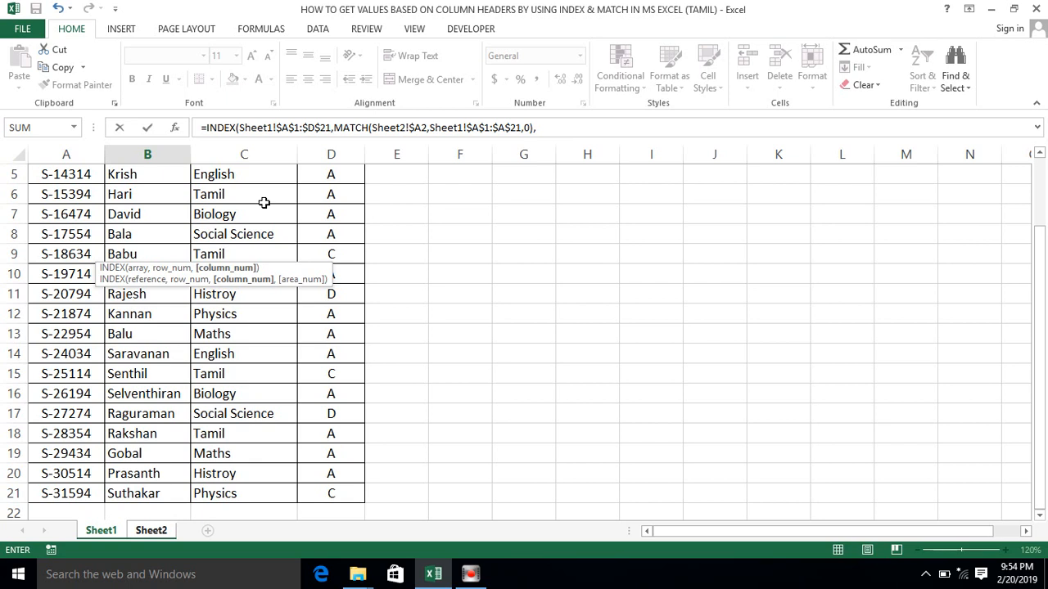
- Add a second MATCH as the INDEX column argument with Sheet2!B$1 as its lookup value, locking only the row
{"action": "type", "text": "match("}
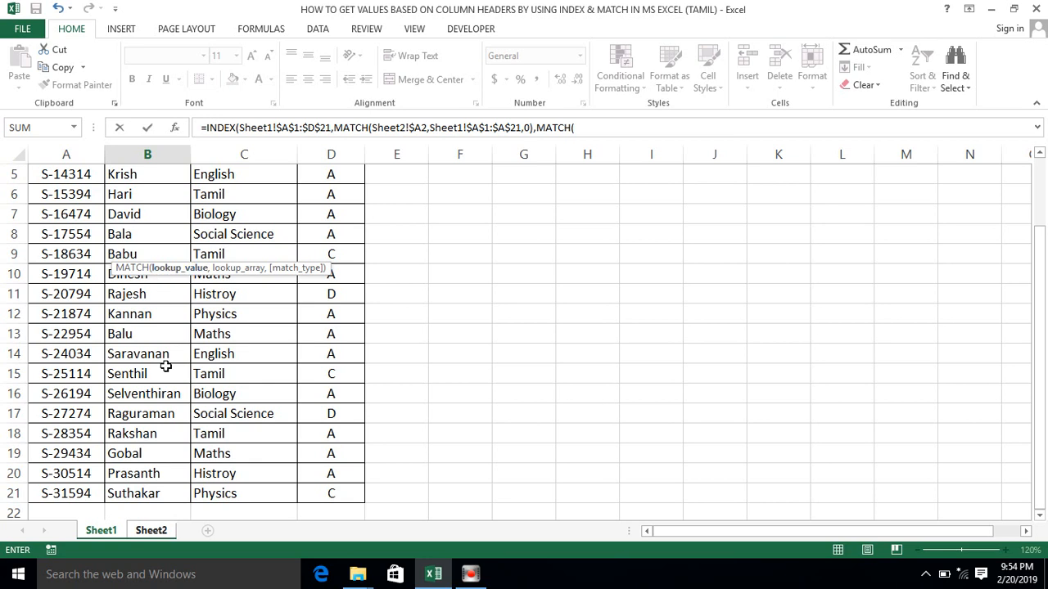
{"action": "left_click", "coordinate": [151, 531]}
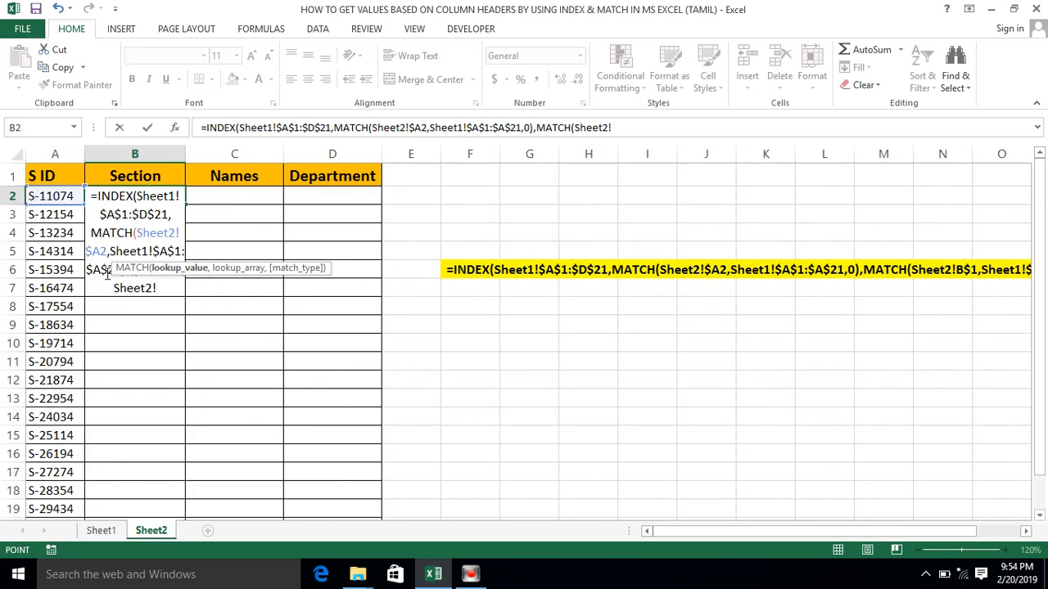
{"action": "left_click", "coordinate": [128, 176]}
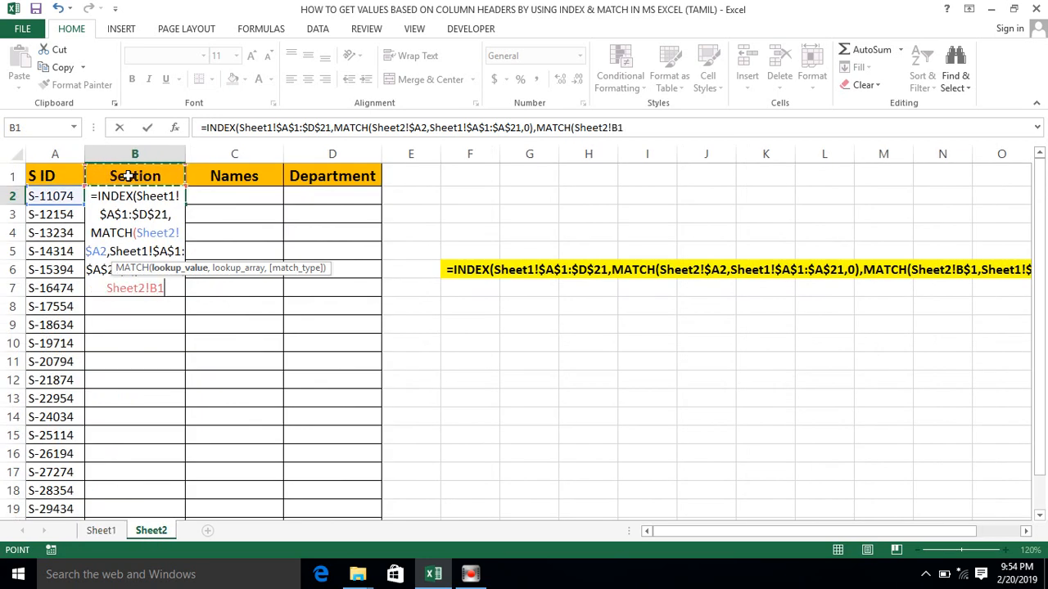
{"action": "key", "text": "F4"}
{"action": "key", "text": "F4"}
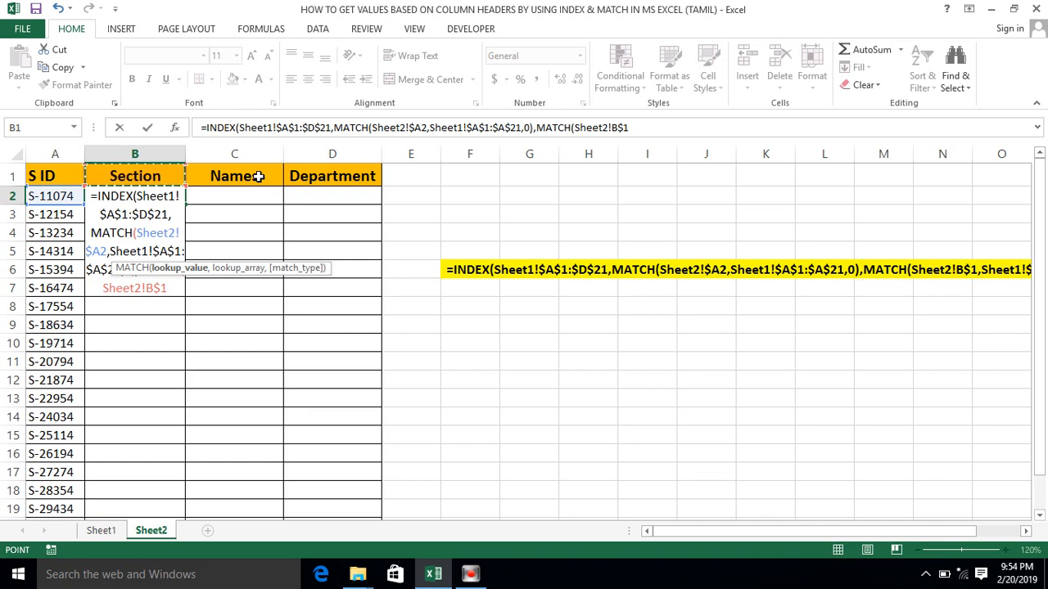
{"action": "type", "text": ","}
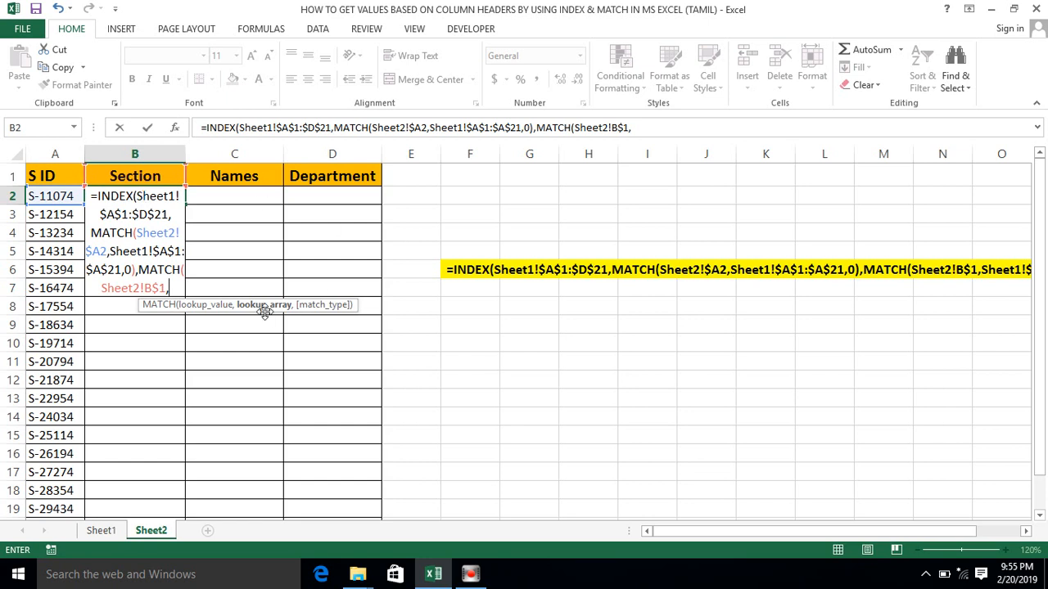
- Complete the column MATCH with the absolute header range Sheet1!$A$1:$D$1 and match type 0, and enter the finished formula in B2
{"action": "left_click", "coordinate": [102, 530]}
{"action": "left_click", "coordinate": [64, 197]}
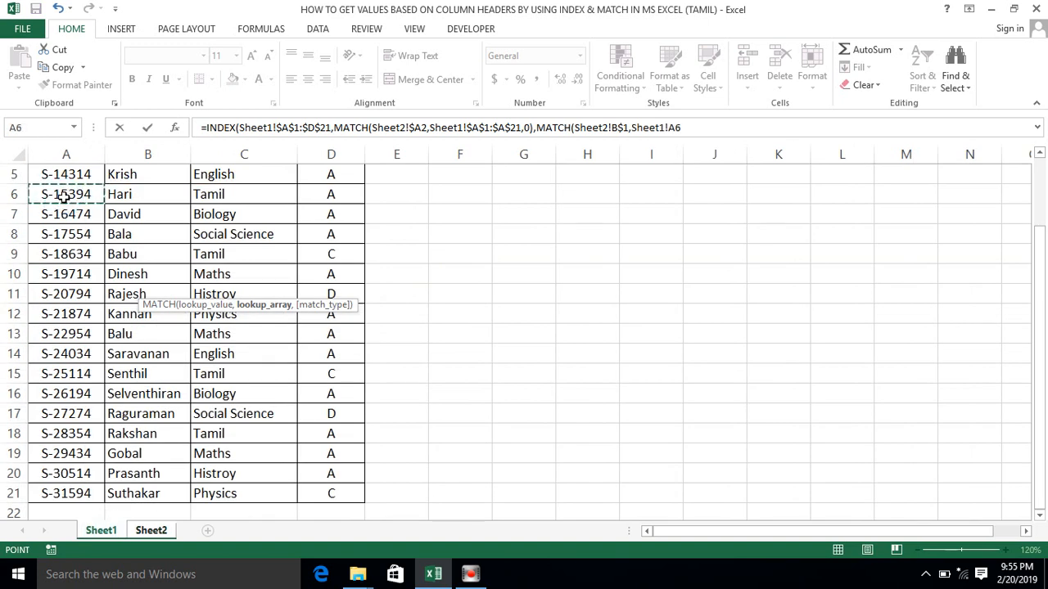
{"action": "key", "text": "ctrl+Up"}
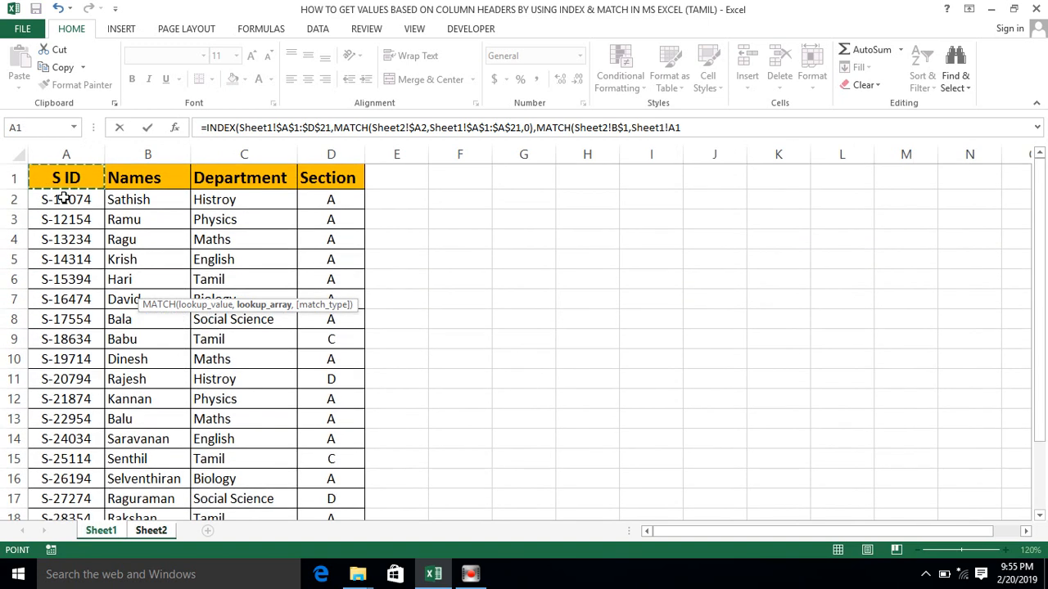
{"action": "key", "text": "ctrl+shift+Right"}
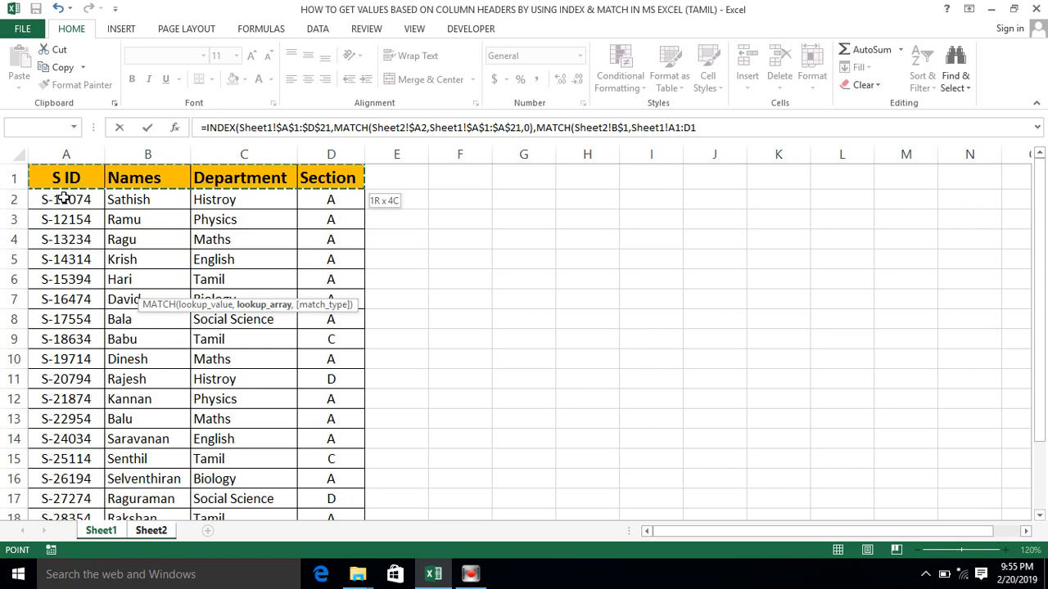
{"action": "key", "text": "F4"}
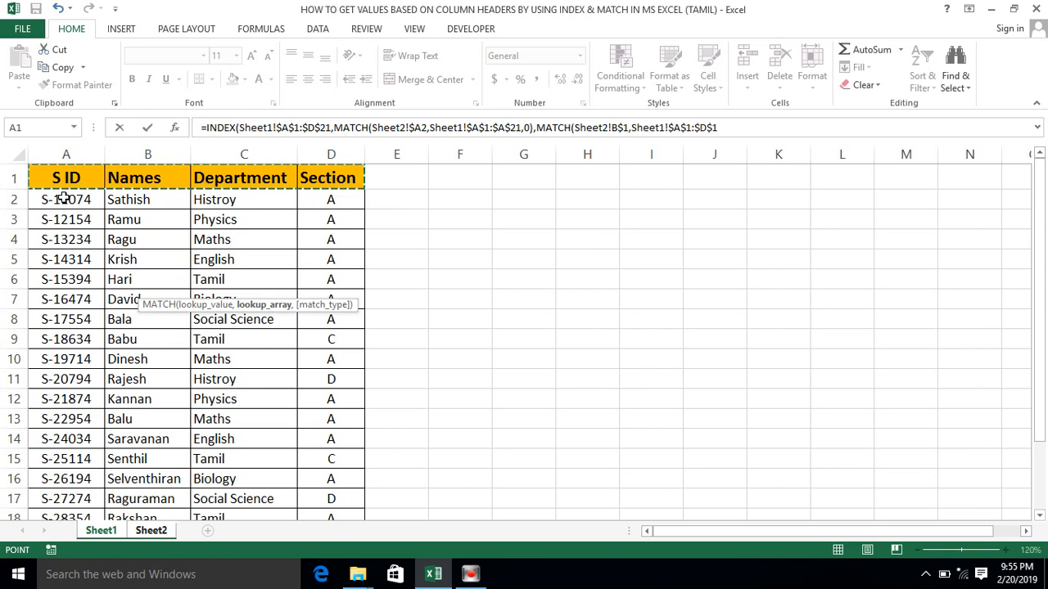
{"action": "type", "text": ","}
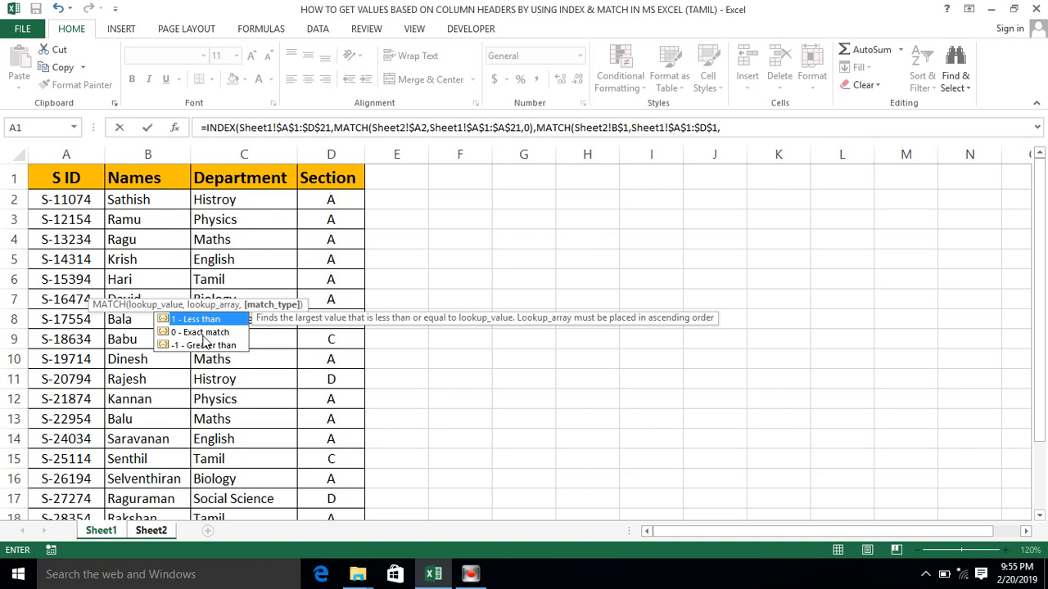
{"action": "type", "text": "0"}
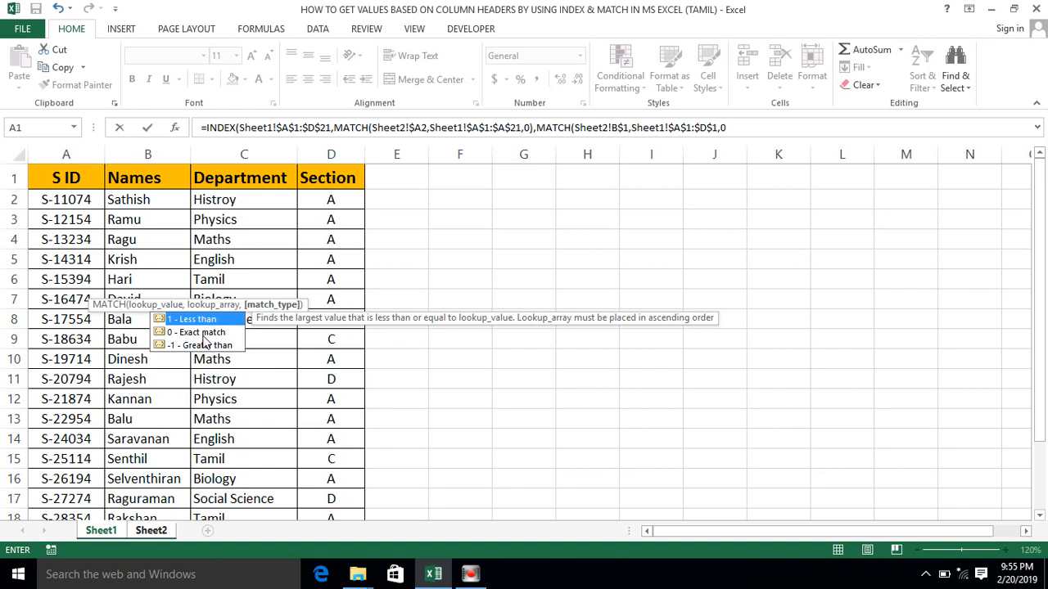
{"action": "type", "text": "))"}
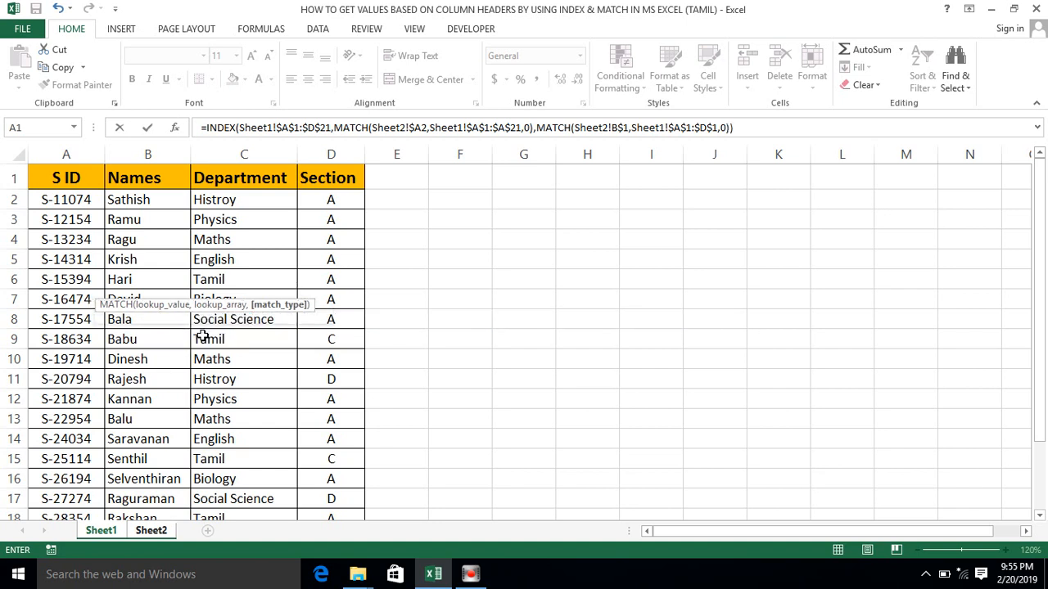
{"action": "key", "text": "Return"}
- Copy the lookup formula from B2 of Sheet2 into C2:D2
{"action": "left_click", "coordinate": [137, 194]}
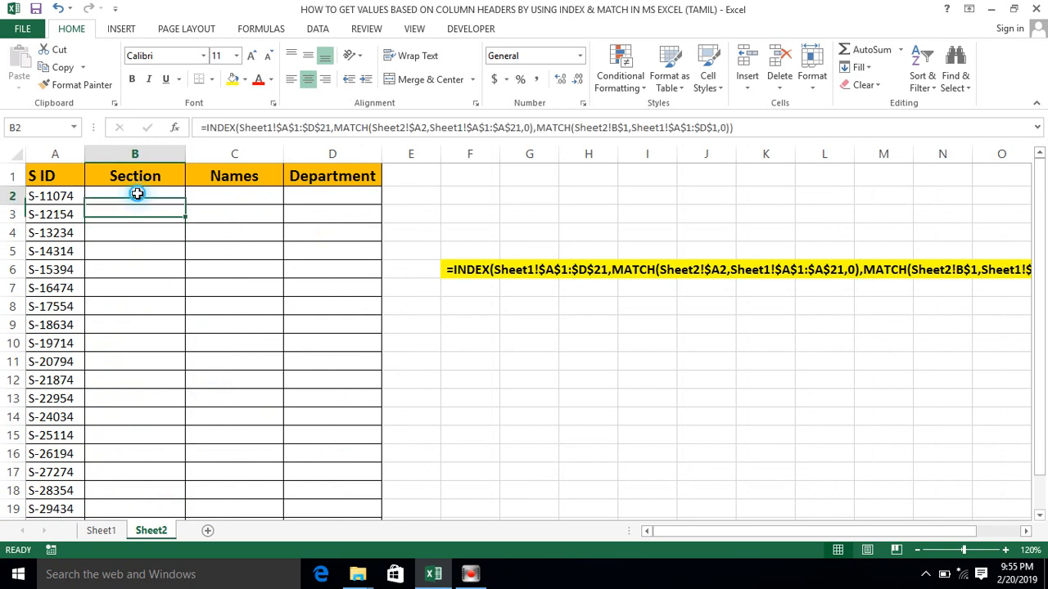
{"action": "key", "text": "ctrl+c"}
{"action": "key", "text": "Right"}
{"action": "key", "text": "shift+Right"}
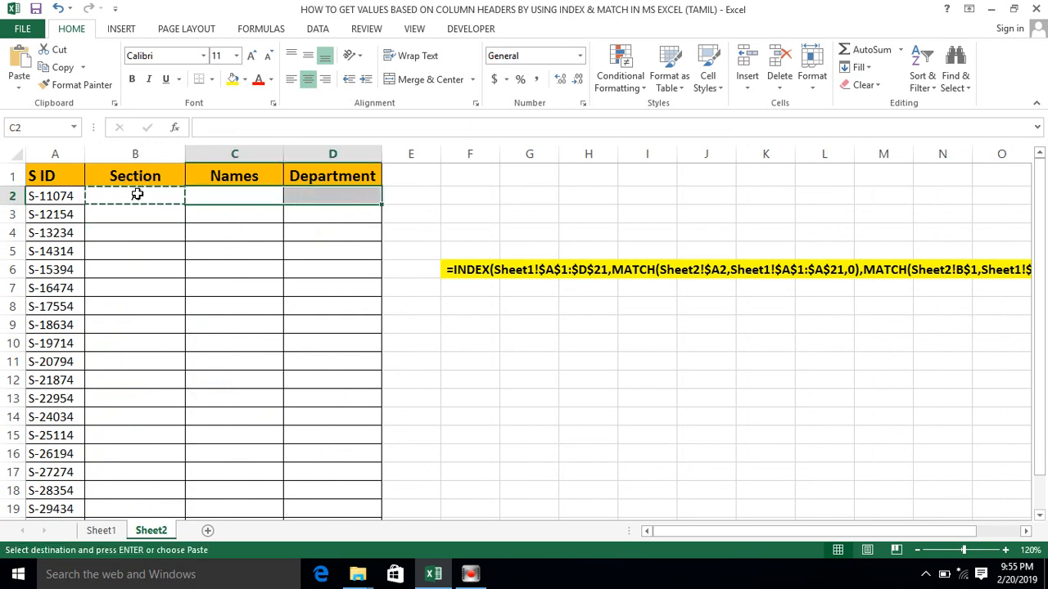
{"action": "key", "text": "ctrl+v"}
{"action": "key", "text": "Right"}
{"action": "key", "text": "Left"}
{"action": "key", "text": "Left"}
{"action": "key", "text": "Left"}
{"action": "key", "text": "Right"}
{"action": "key", "text": "Right"}
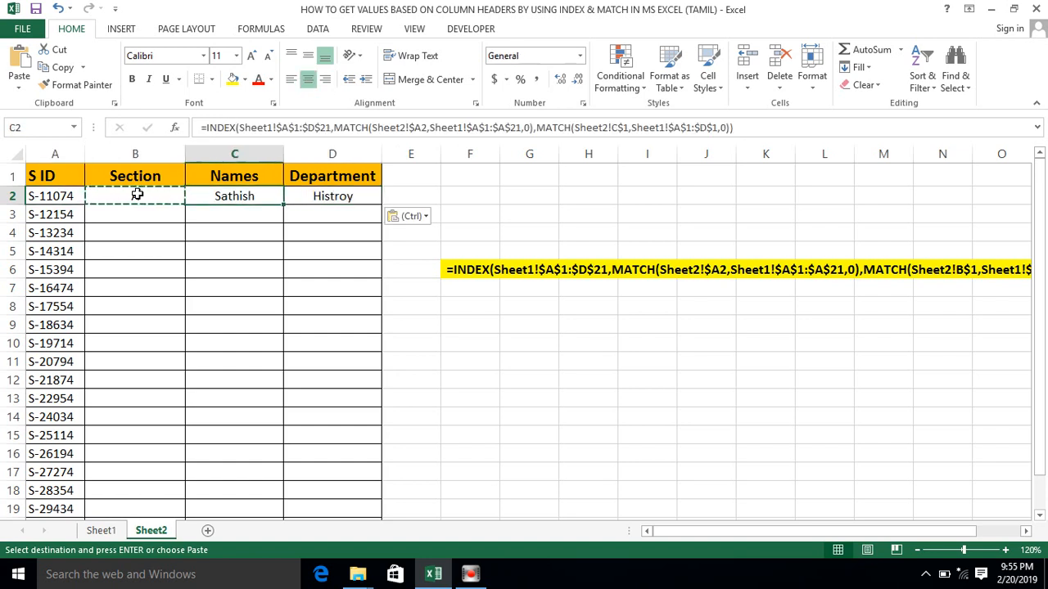
- Fill the formulas in B2:D2 of Sheet2 down to the last S ID row
{"action": "left_click", "coordinate": [131, 192]}
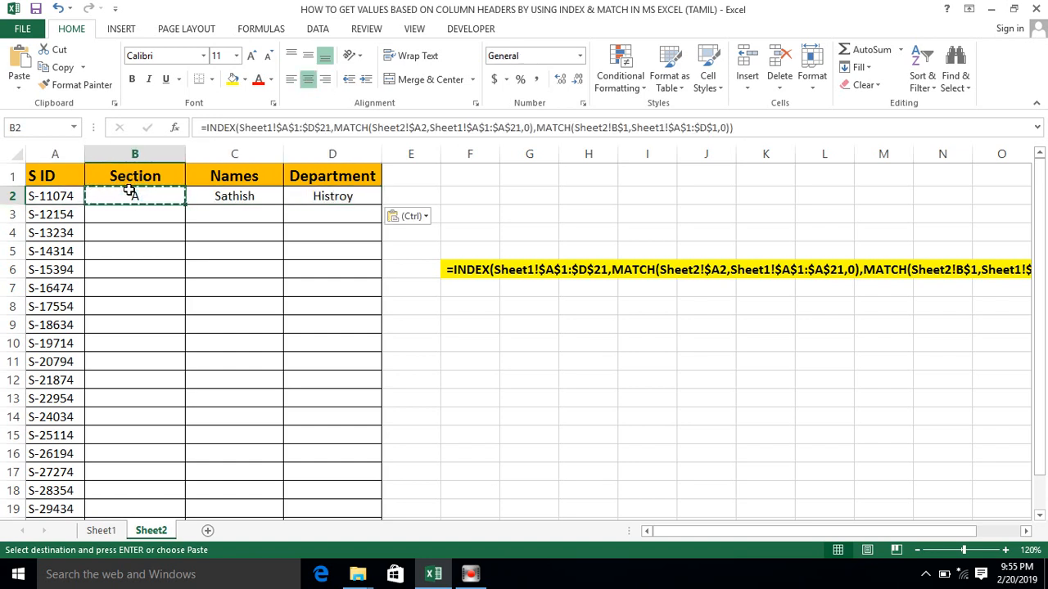
{"action": "key", "text": "shift+Right"}
{"action": "key", "text": "shift+Right"}
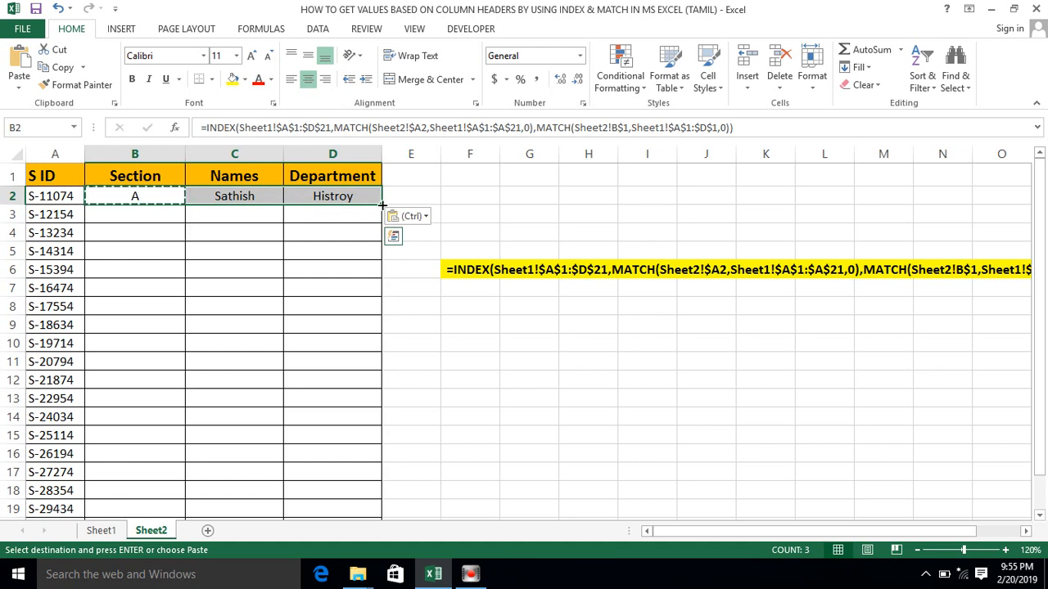
{"action": "double_click", "coordinate": [382, 205]}
{"action": "left_click", "coordinate": [262, 227]}
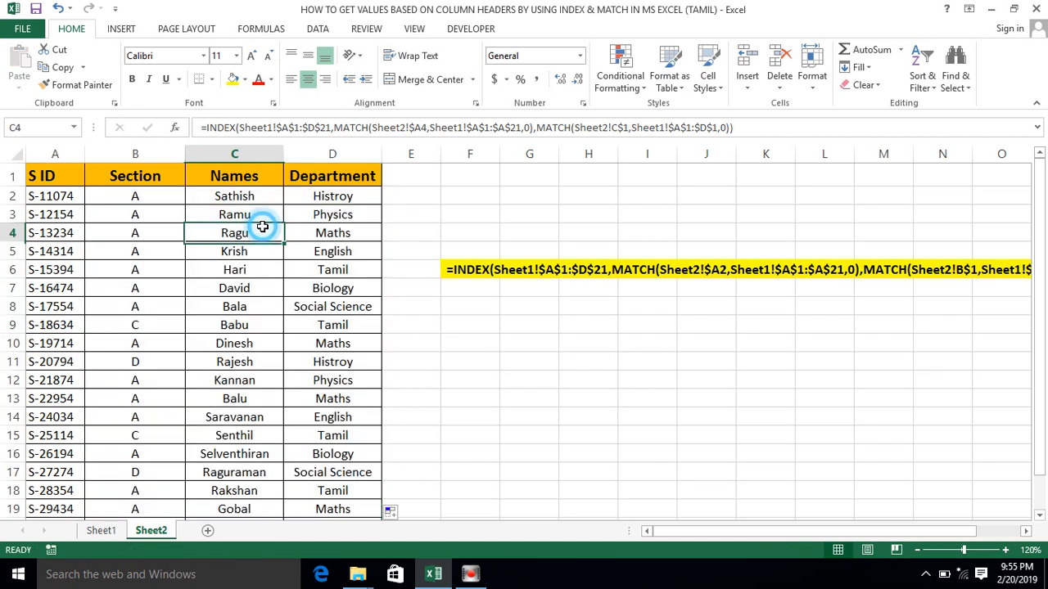
- Swap the first two lookup headers on Sheet2 by setting B1 to Names and C1 to Section
{"action": "left_click", "coordinate": [140, 203]}
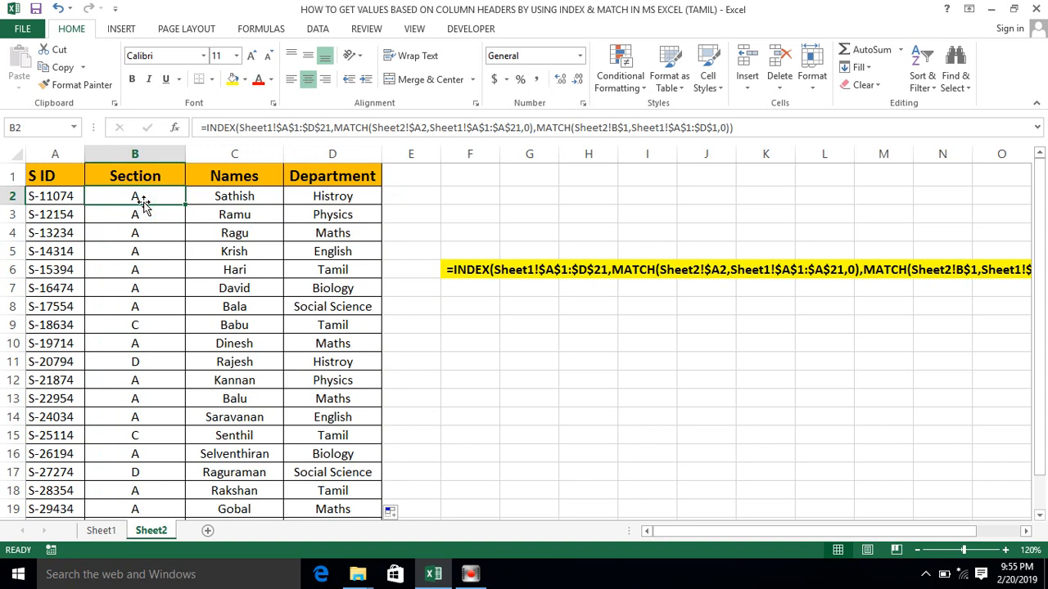
{"action": "key", "text": "Up"}
{"action": "type", "text": "Names"}
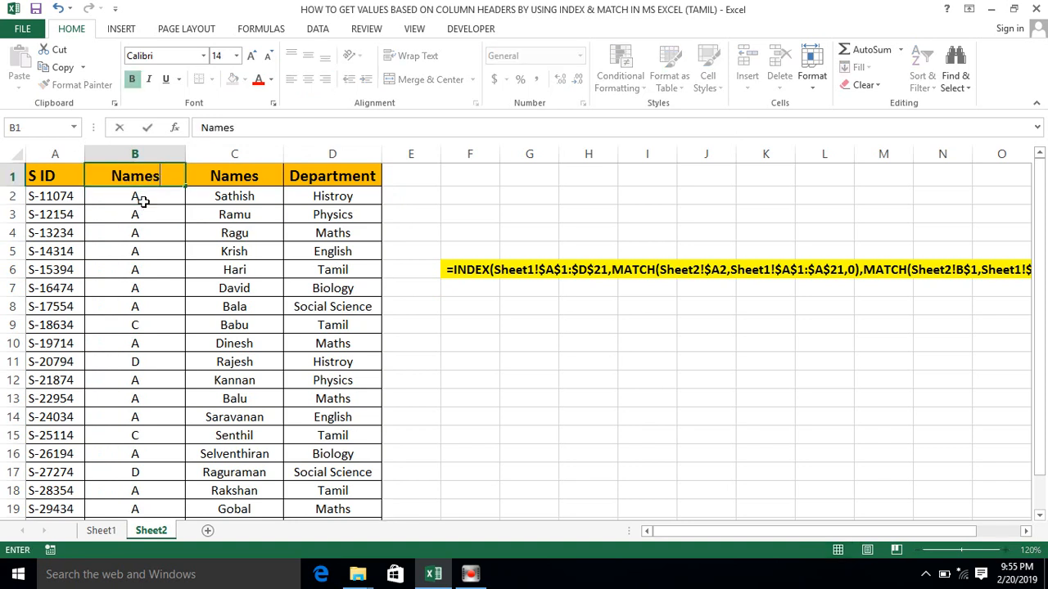
{"action": "key", "text": "Return"}
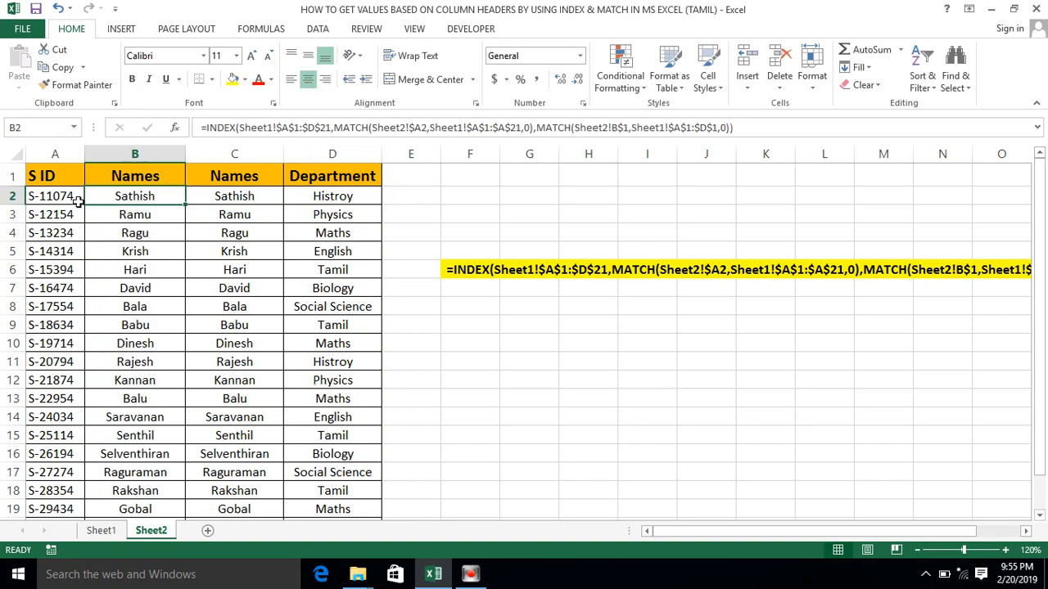
{"action": "left_click", "coordinate": [219, 176]}
{"action": "type", "text": "Section"}
{"action": "key", "text": "Return"}
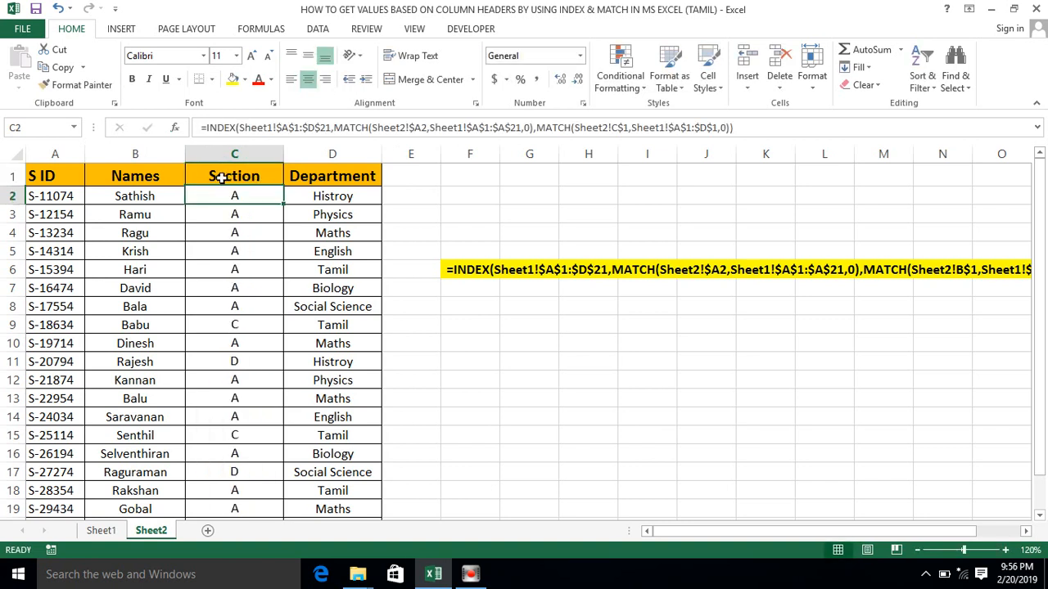
- Set the third lookup header on Sheet2, in D1, to Names
{"action": "left_click", "coordinate": [308, 176]}
{"action": "type", "text": "Names"}
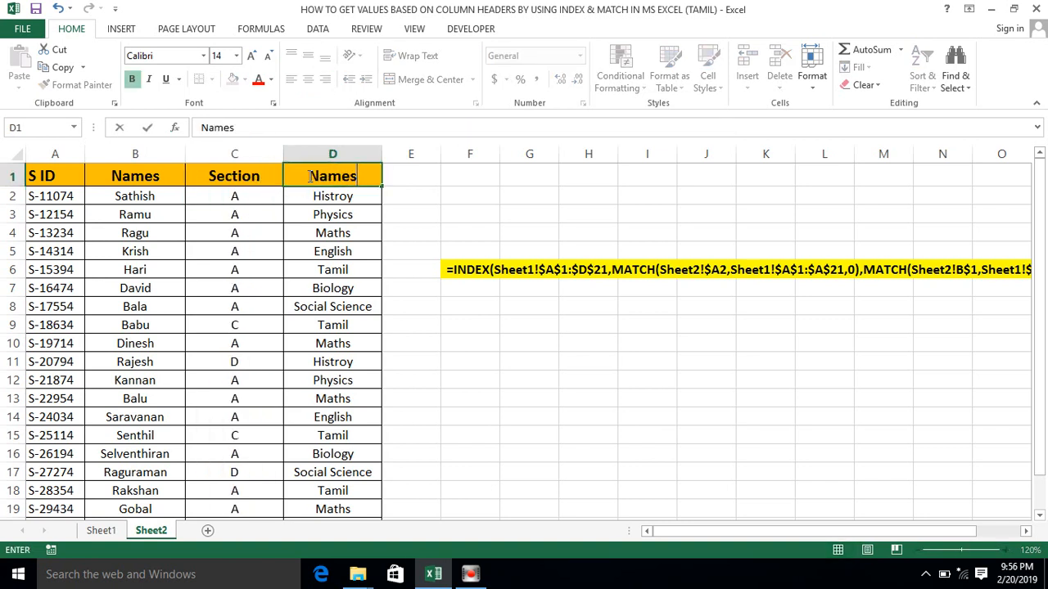
{"action": "key", "text": "Return"}
- Rearrange the lookup headers on Sheet2 by setting C1 to Department and D1 to Section
{"action": "left_click", "coordinate": [257, 175]}
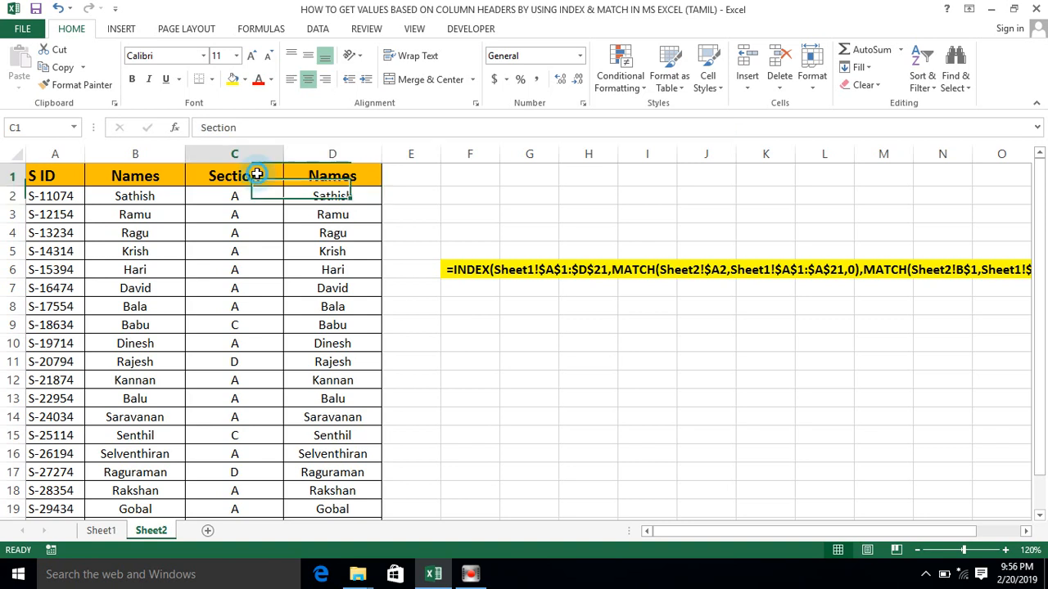
{"action": "type", "text": "Dp"}
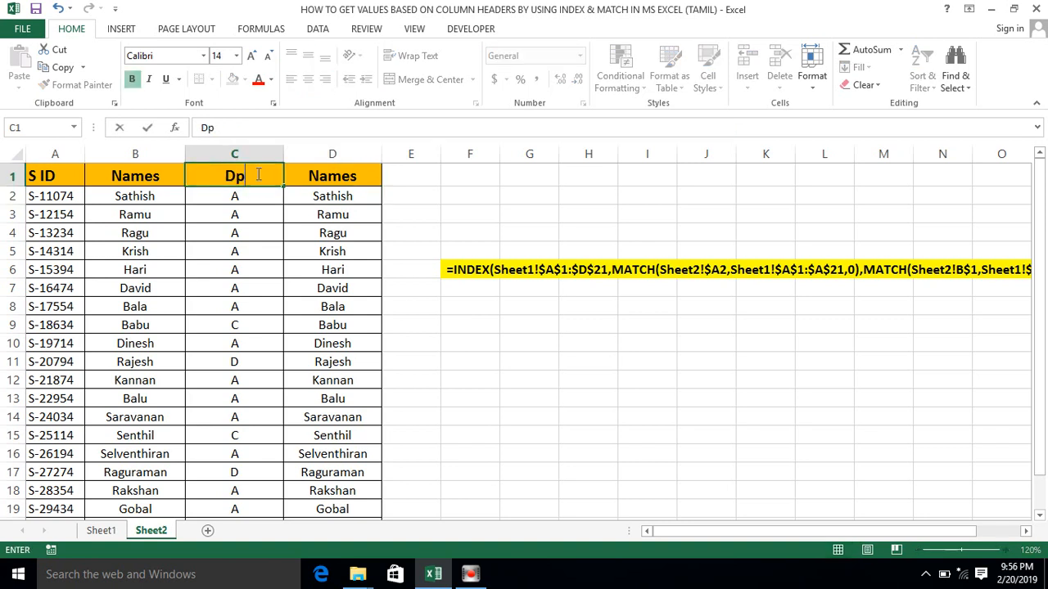
{"action": "type", "text": "partment"}
{"action": "key", "text": "Return"}
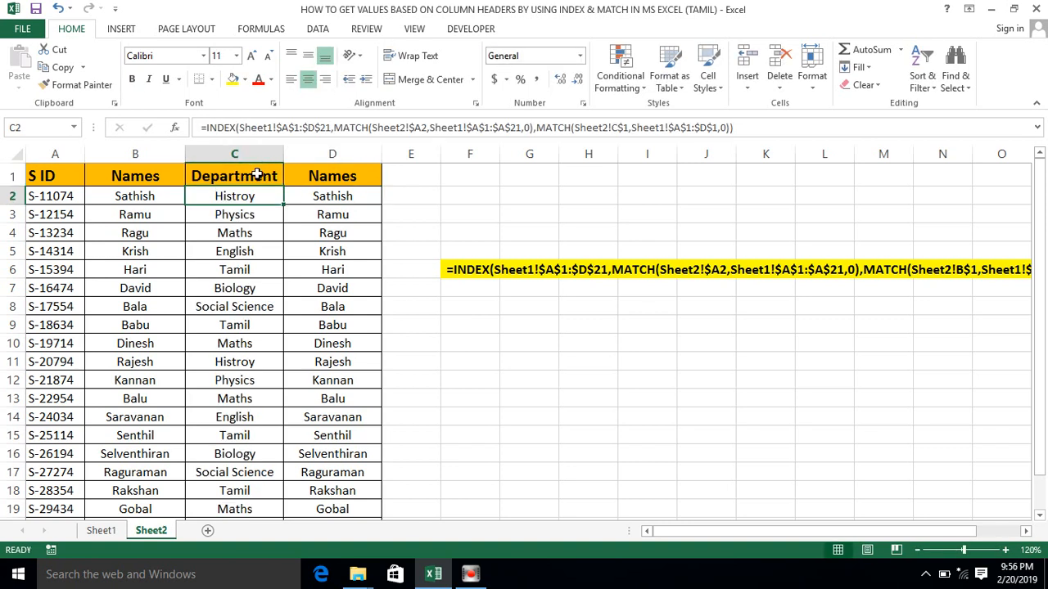
{"action": "left_click", "coordinate": [317, 179]}
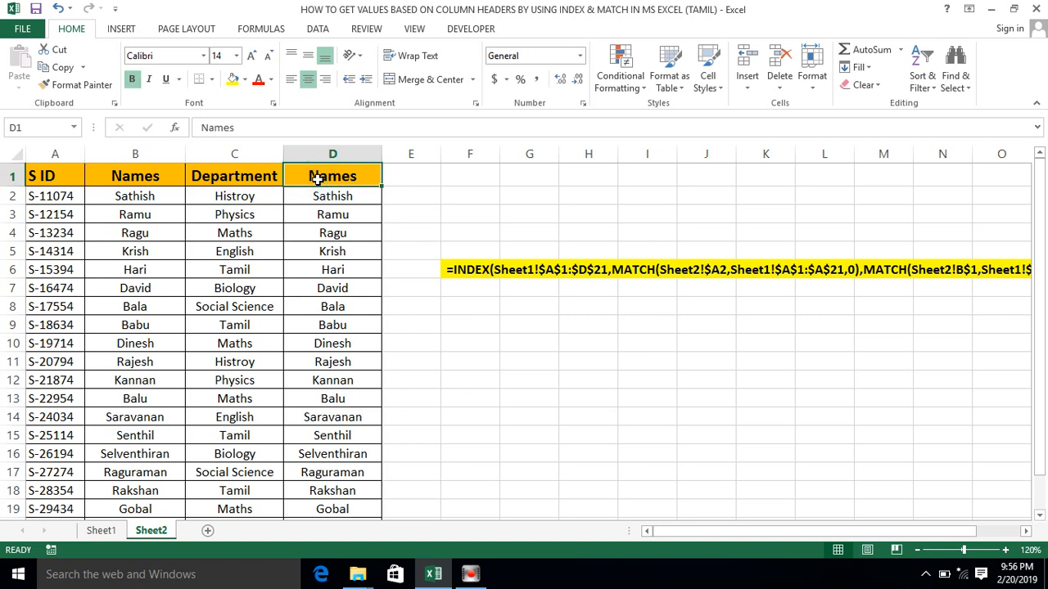
{"action": "type", "text": "Section"}
{"action": "key", "text": "Return"}
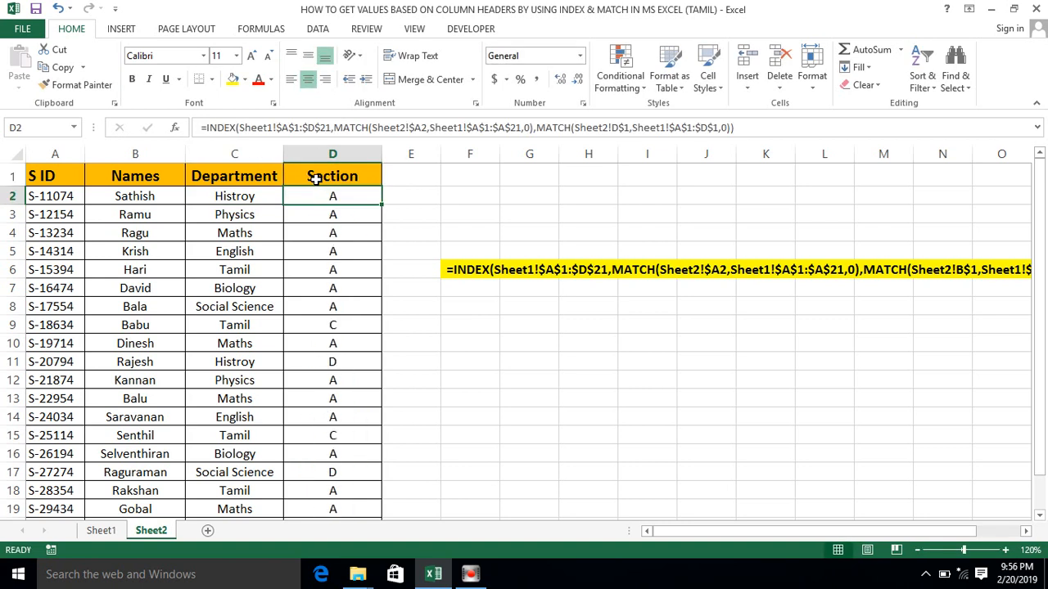
- Shorten the B1 header on Sheet2 to Name and compare it with the B1 header on Sheet1
{"action": "double_click", "coordinate": [164, 176]}
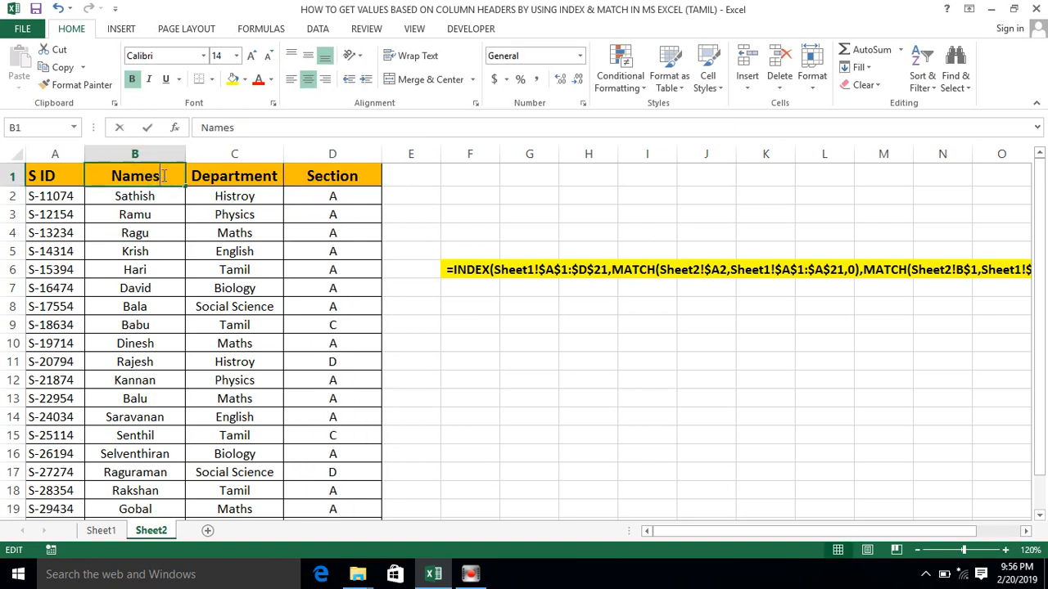
{"action": "key", "text": "BackSpace"}
{"action": "key", "text": "Return"}
{"action": "left_click", "coordinate": [148, 176]}
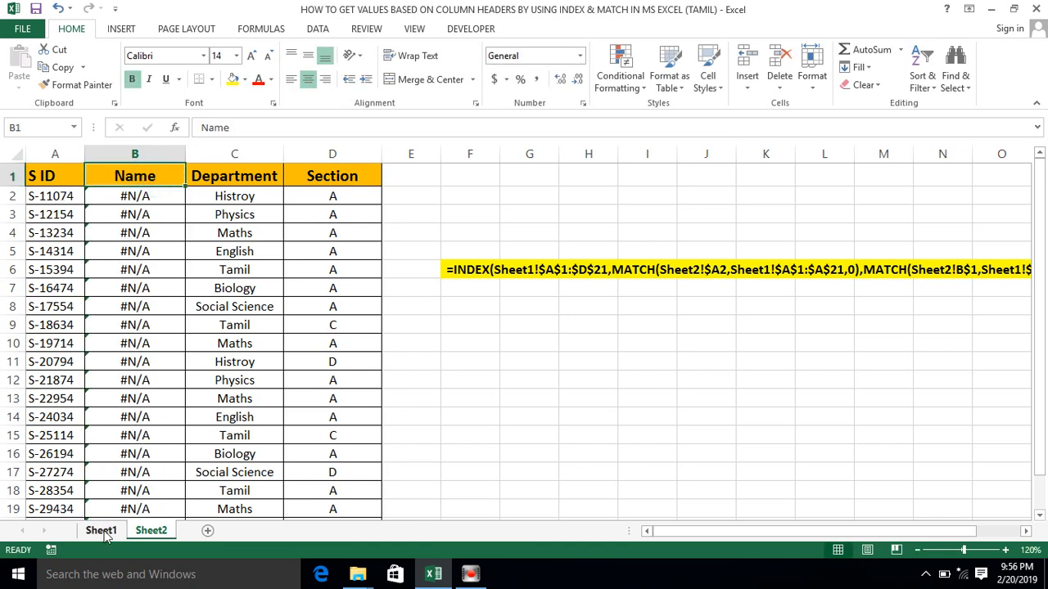
{"action": "left_click", "coordinate": [100, 531]}
{"action": "left_click", "coordinate": [162, 178]}
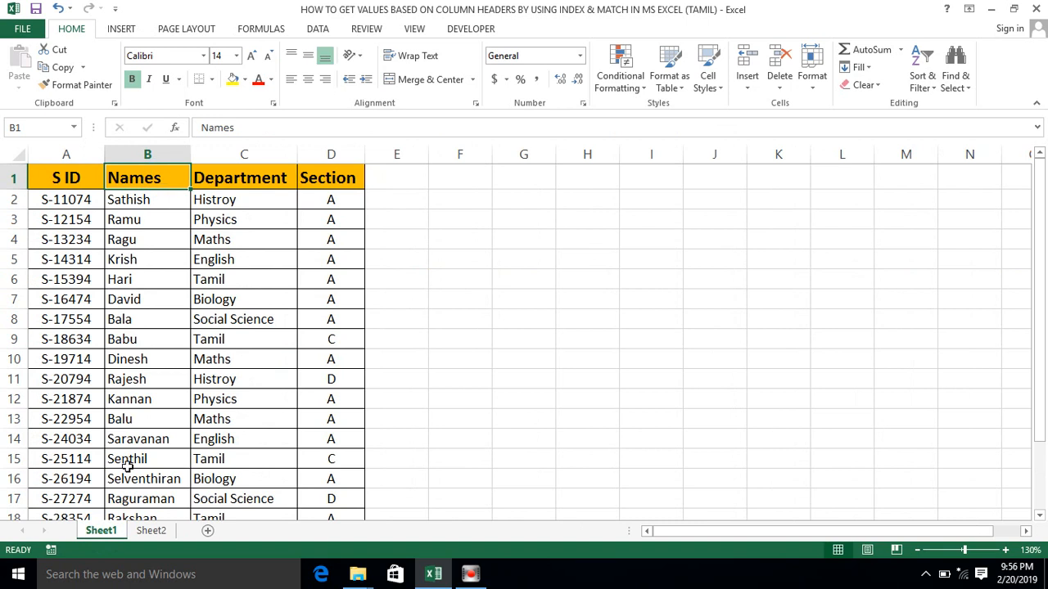
{"action": "left_click", "coordinate": [151, 530]}
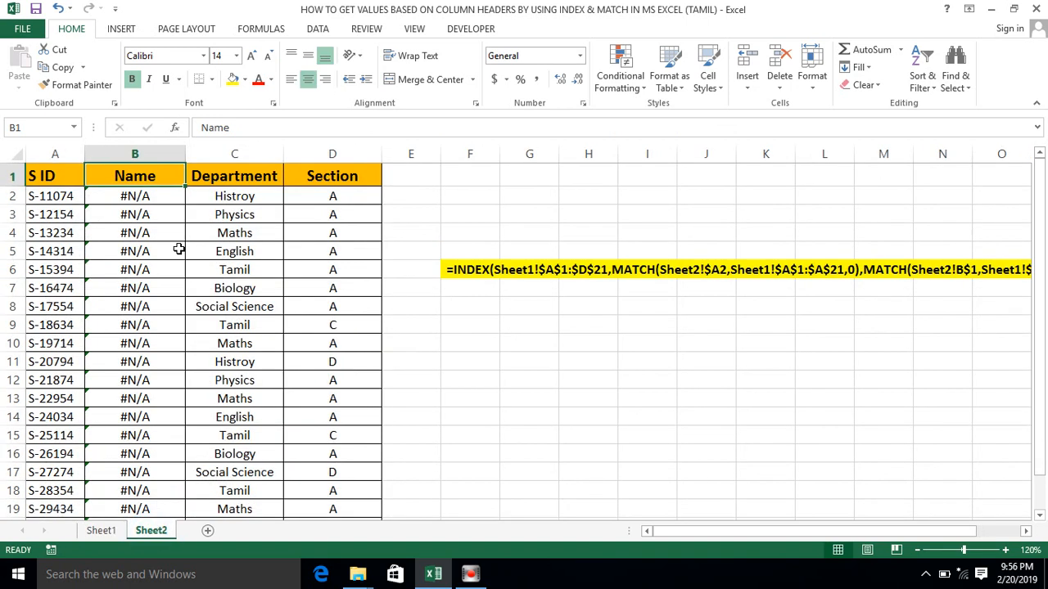
- Restore the B1 header on Sheet2 to Names so that it matches the source header
{"action": "double_click", "coordinate": [160, 174]}
{"action": "type", "text": "s"}
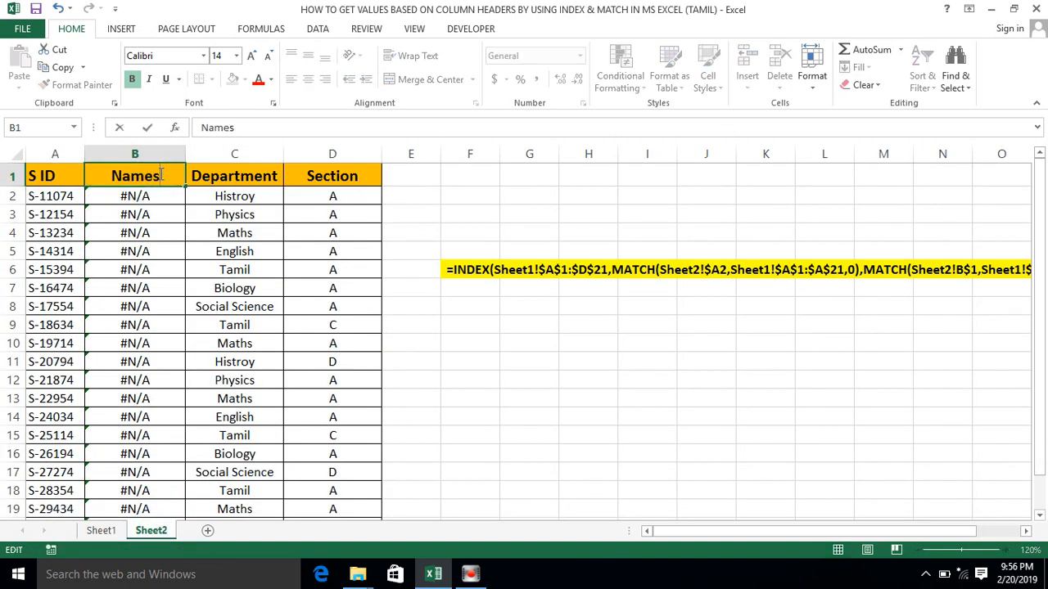
{"action": "key", "text": "Return"}
{"action": "left_click", "coordinate": [127, 172]}
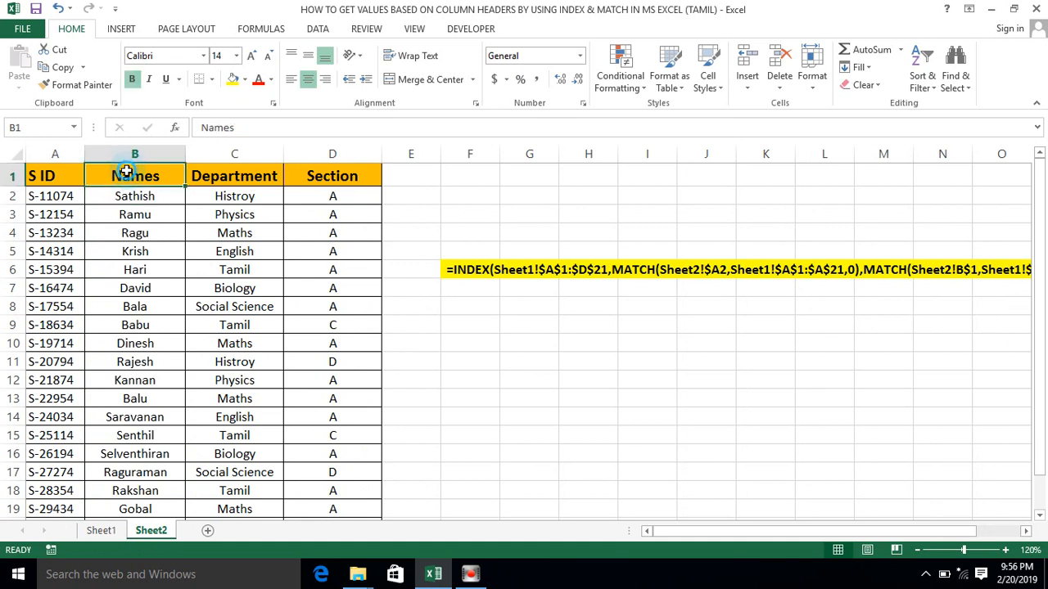
- Compare the S ID and Names headers of the Sheet1 source table with the lookup table on Sheet2
{"action": "left_click", "coordinate": [100, 530]}
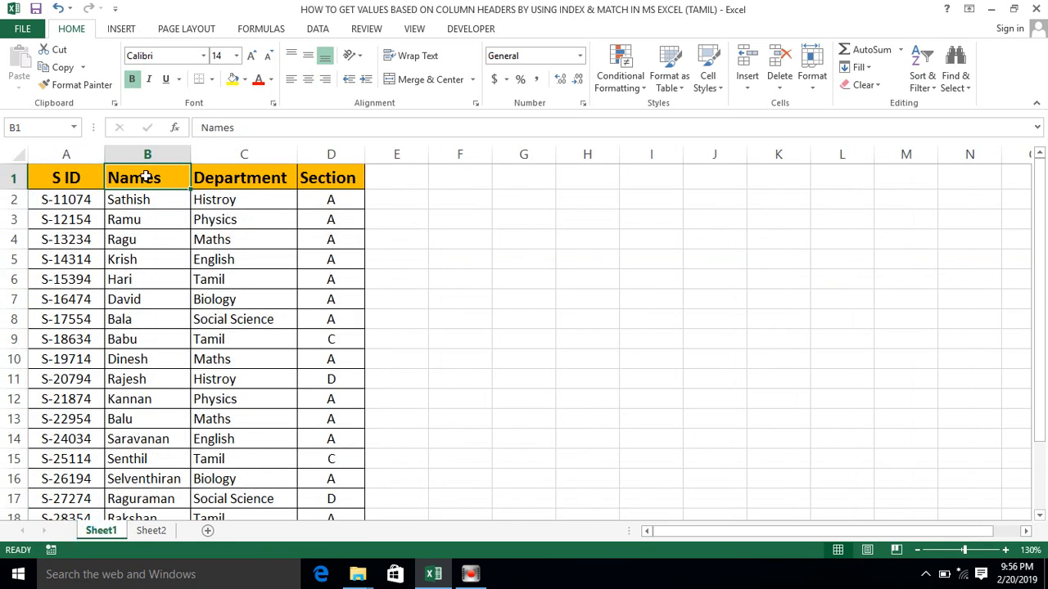
{"action": "left_click", "coordinate": [146, 532]}
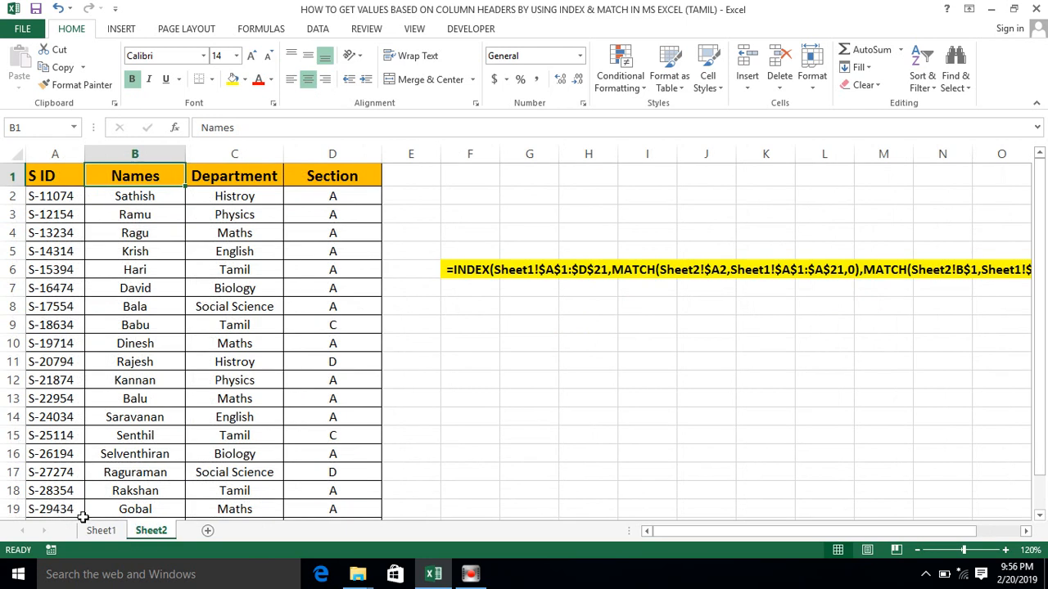
{"action": "left_click", "coordinate": [117, 509]}
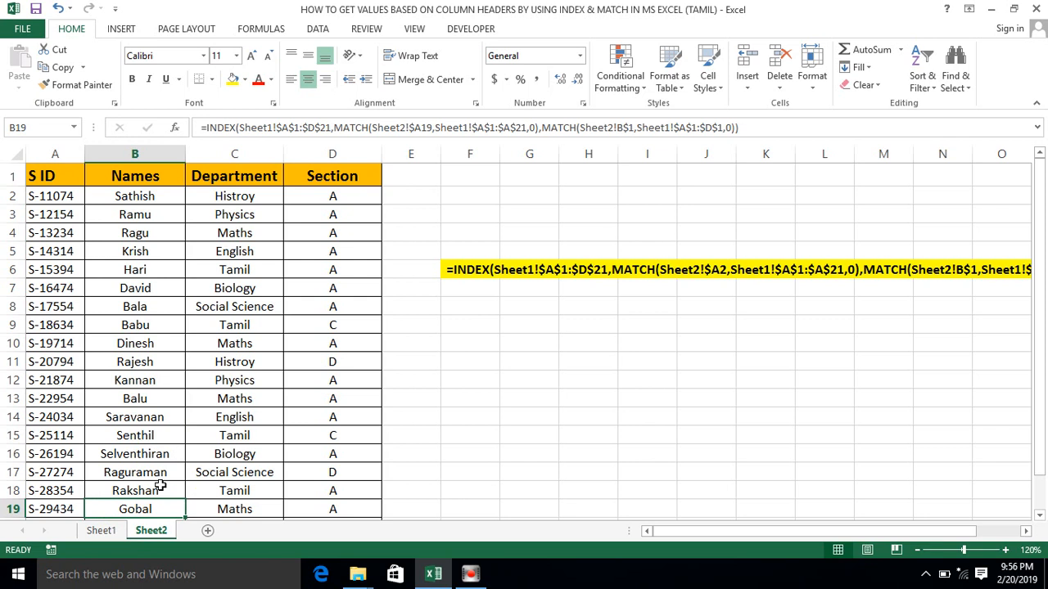
{"action": "left_click", "coordinate": [180, 301]}
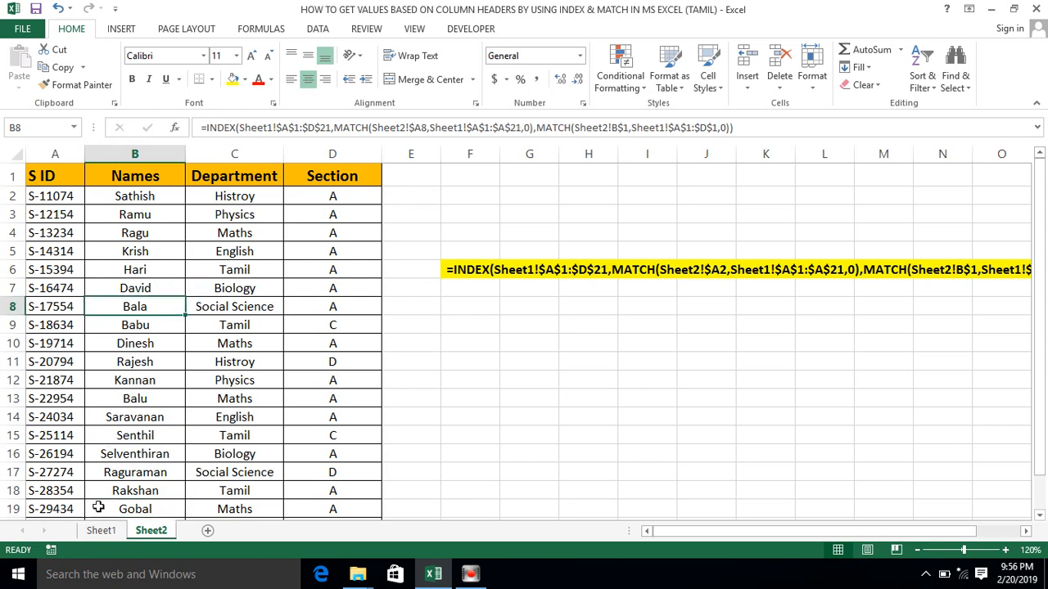
{"action": "left_click", "coordinate": [101, 531]}
{"action": "left_click", "coordinate": [54, 177]}
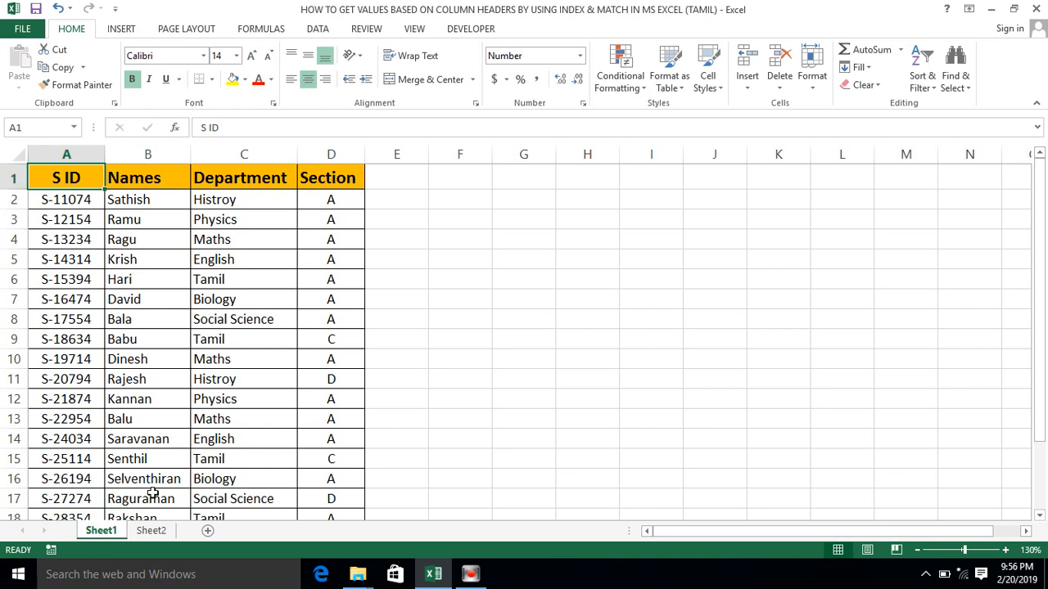
{"action": "left_click", "coordinate": [149, 530]}
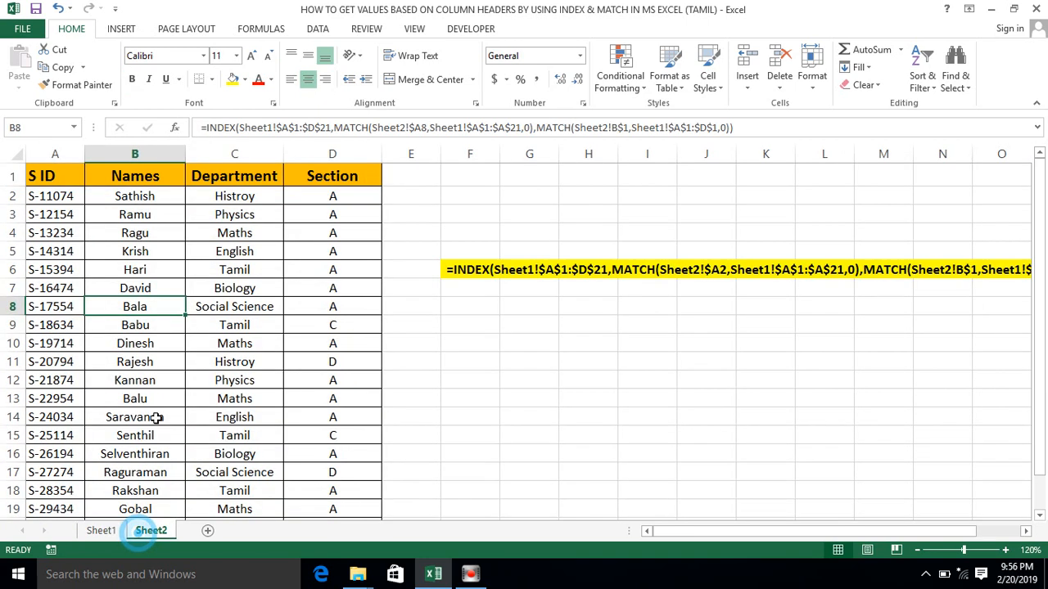
{"action": "left_click", "coordinate": [156, 171]}
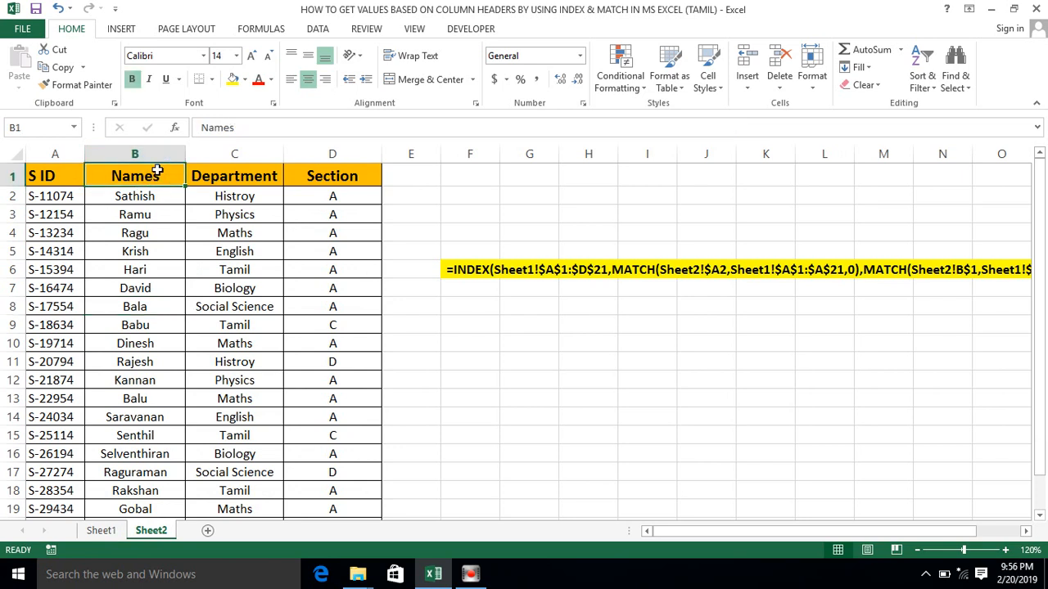
{"action": "left_click", "coordinate": [105, 531]}
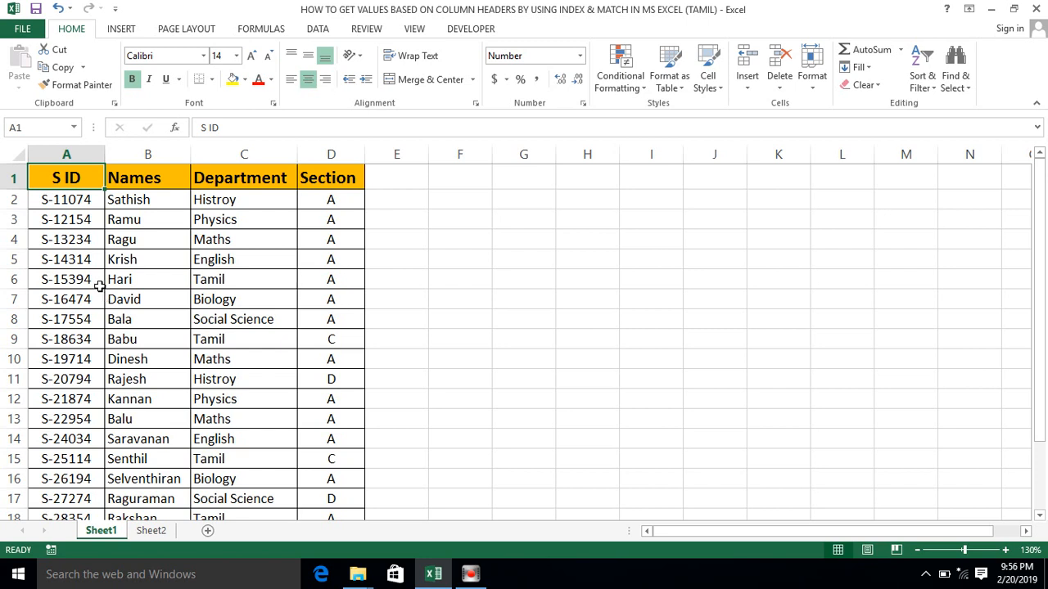
{"action": "left_click", "coordinate": [32, 169]}
{"action": "left_click", "coordinate": [145, 532]}
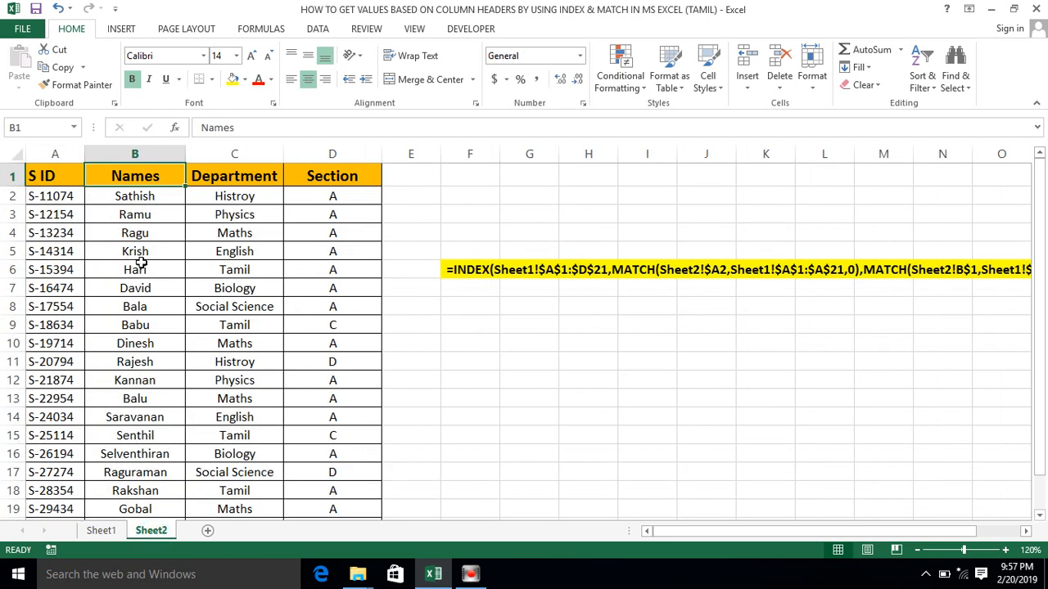
- Examine the header row from B1 across on Sheet2 and the lookup formulas in B2 and C3
{"action": "left_click", "coordinate": [120, 172]}
{"action": "key", "text": "shift+Right"}
{"action": "key", "text": "shift+Right"}
{"action": "key", "text": "shift+Right"}
{"action": "key", "text": "shift+Right"}
{"action": "key", "text": "shift+Right"}
{"action": "key", "text": "shift+Right"}
{"action": "key", "text": "shift+Right"}
{"action": "key", "text": "shift+Right"}
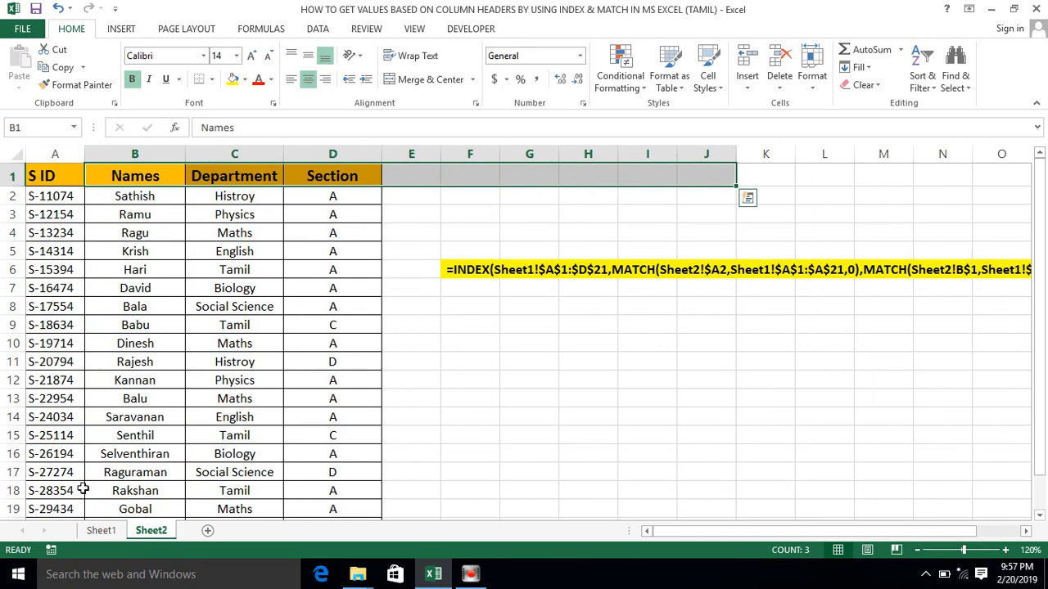
{"action": "left_click", "coordinate": [163, 197]}
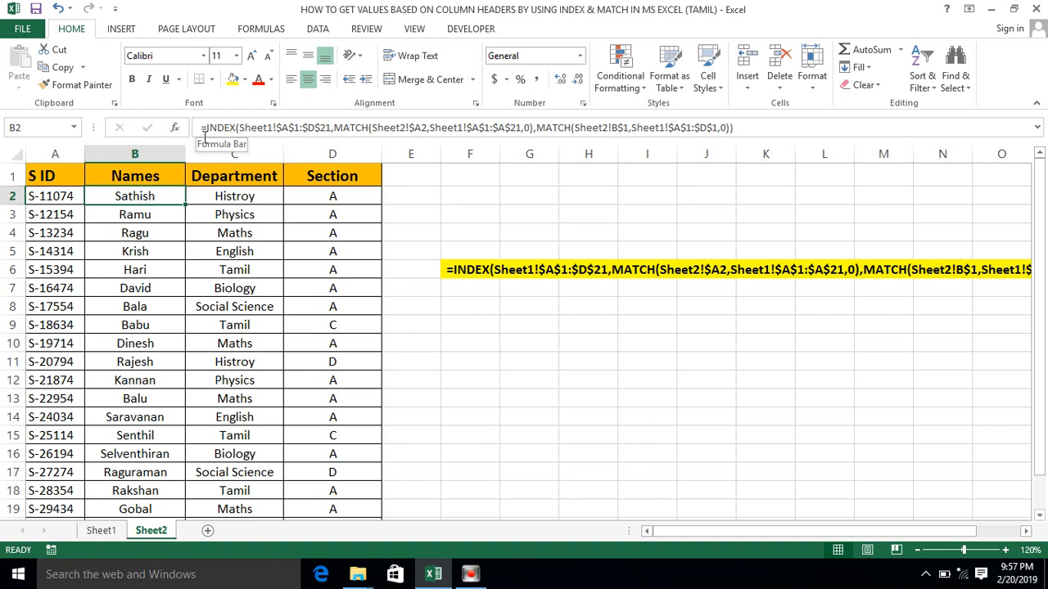
{"action": "left_click", "coordinate": [214, 170]}
{"action": "left_click", "coordinate": [119, 184]}
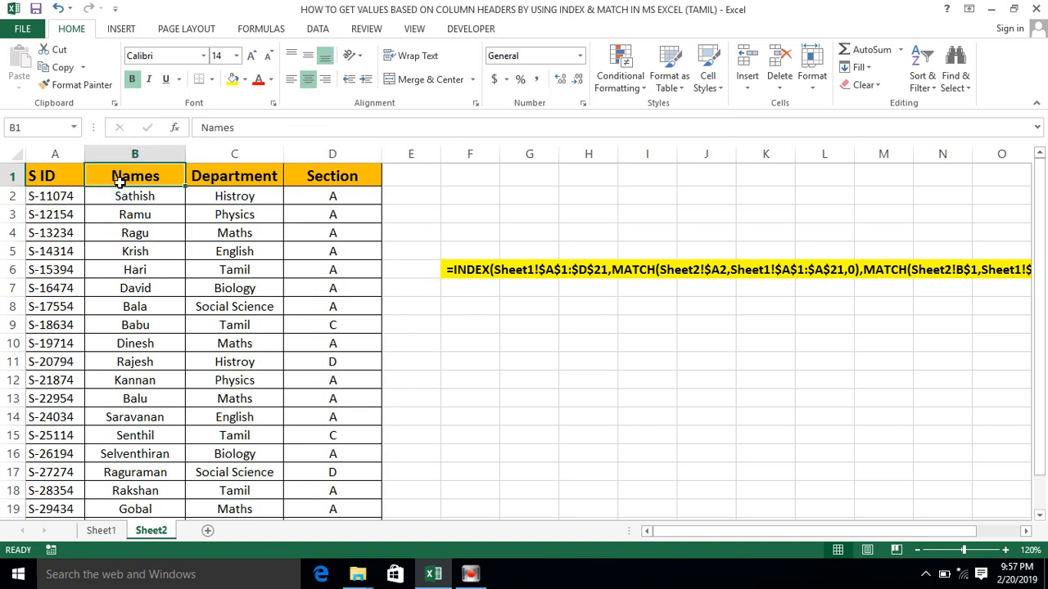
{"action": "left_click", "coordinate": [190, 214]}
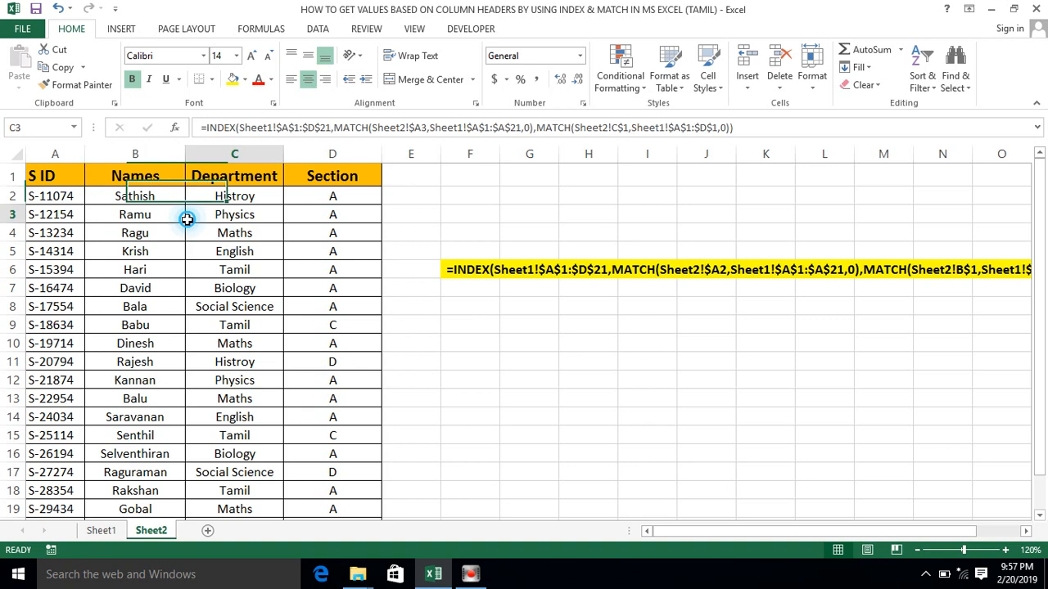
- Review the sample formula in F6 and the full lookup table A1:D21 on Sheet2
{"action": "left_click", "coordinate": [475, 272]}
{"action": "key", "text": "Right"}
{"action": "key", "text": "Left"}
{"action": "key", "text": "Left"}
{"action": "key", "text": "Home"}
{"action": "key", "text": "ctrl+Home"}
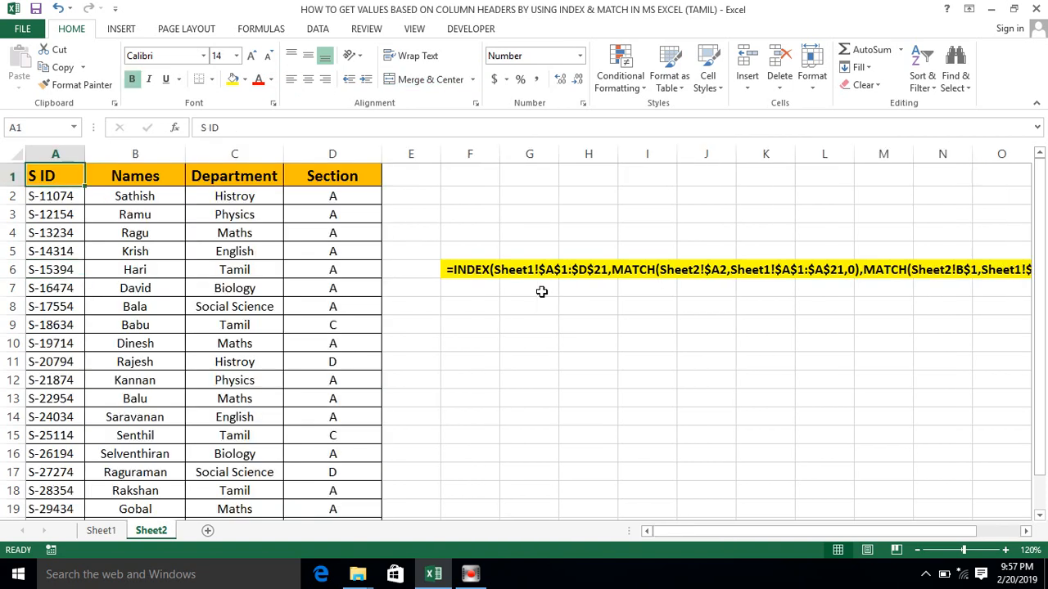
{"action": "key", "text": "ctrl+shift+Right"}
{"action": "key", "text": "ctrl+shift+Down"}
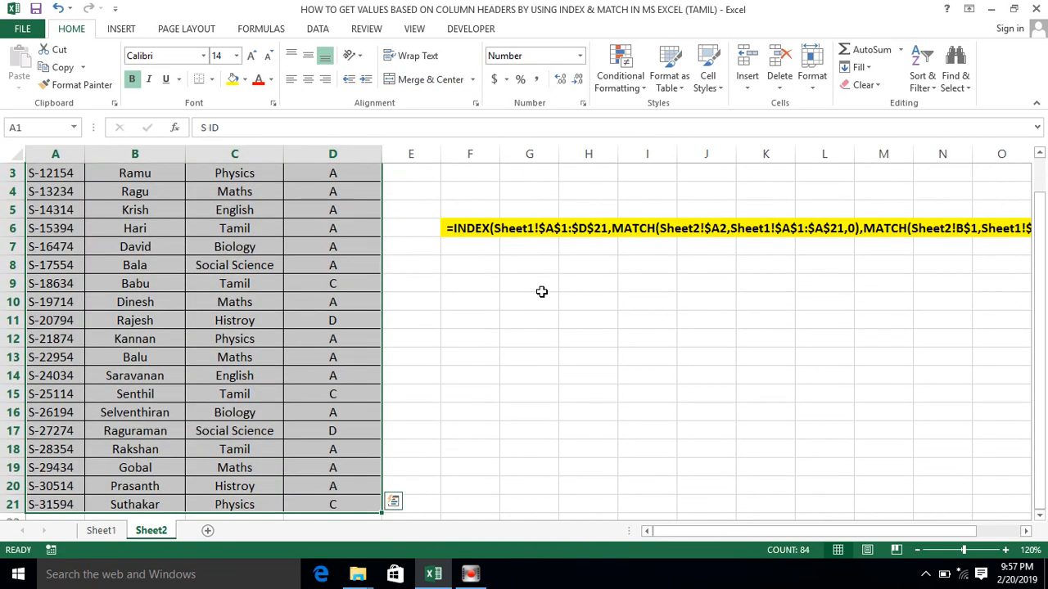
{"action": "key", "text": "ctrl+Home"}
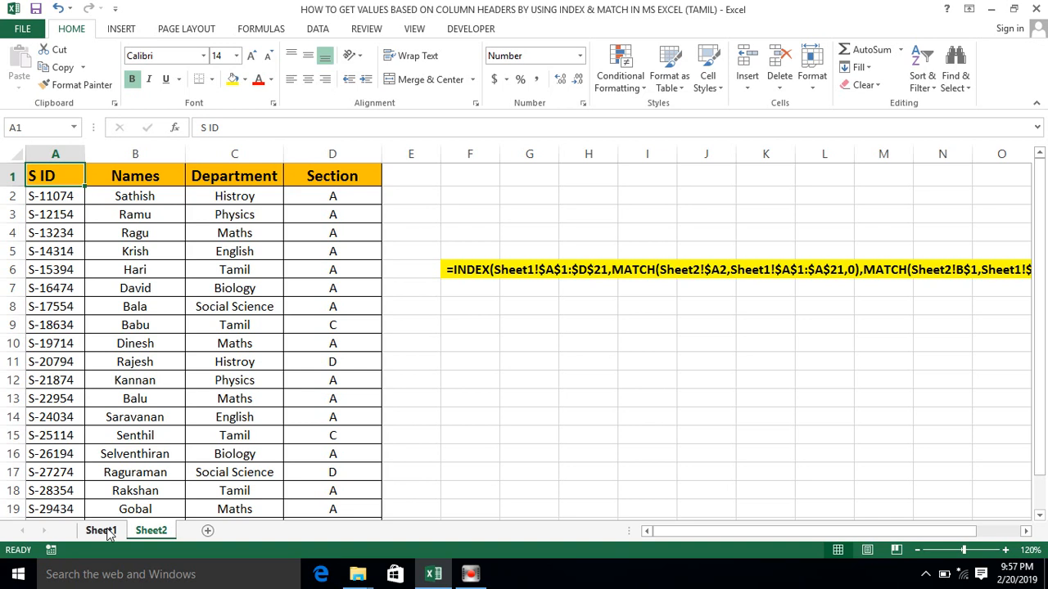
- Shorten the source header in B1 of Sheet1 to Name and check the lookup in B2 of Sheet2
{"action": "left_click", "coordinate": [105, 532]}
{"action": "left_click", "coordinate": [234, 298]}
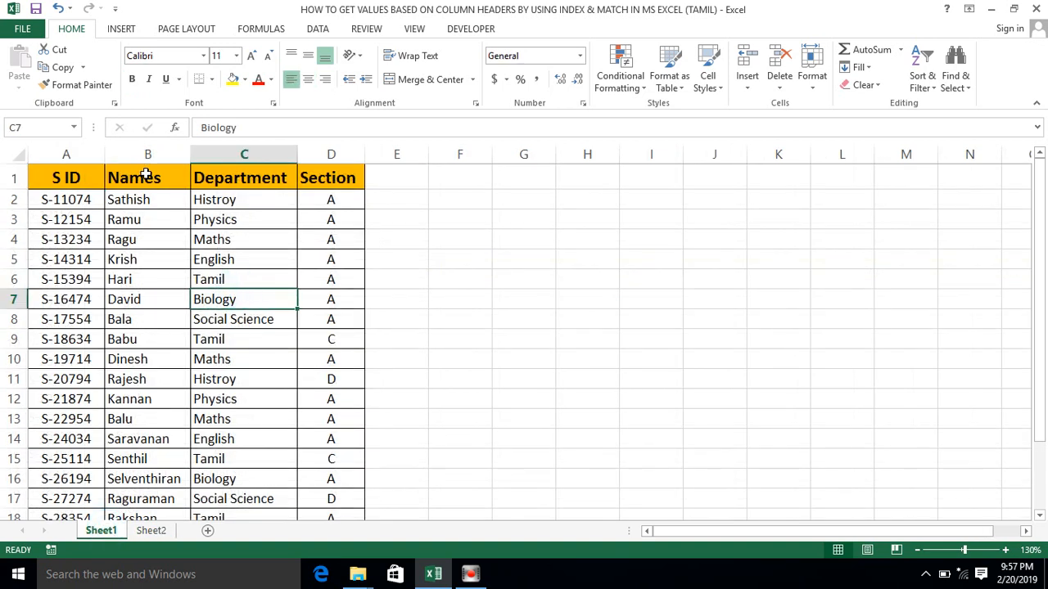
{"action": "left_click", "coordinate": [146, 173]}
{"action": "double_click", "coordinate": [163, 179]}
{"action": "key", "text": "BackSpace"}
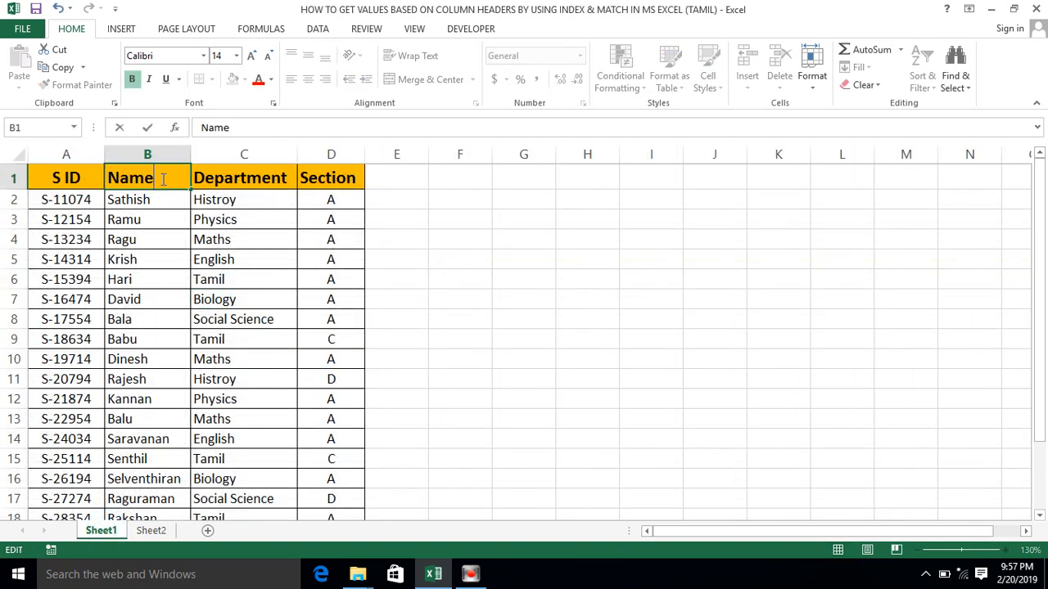
{"action": "key", "text": "Return"}
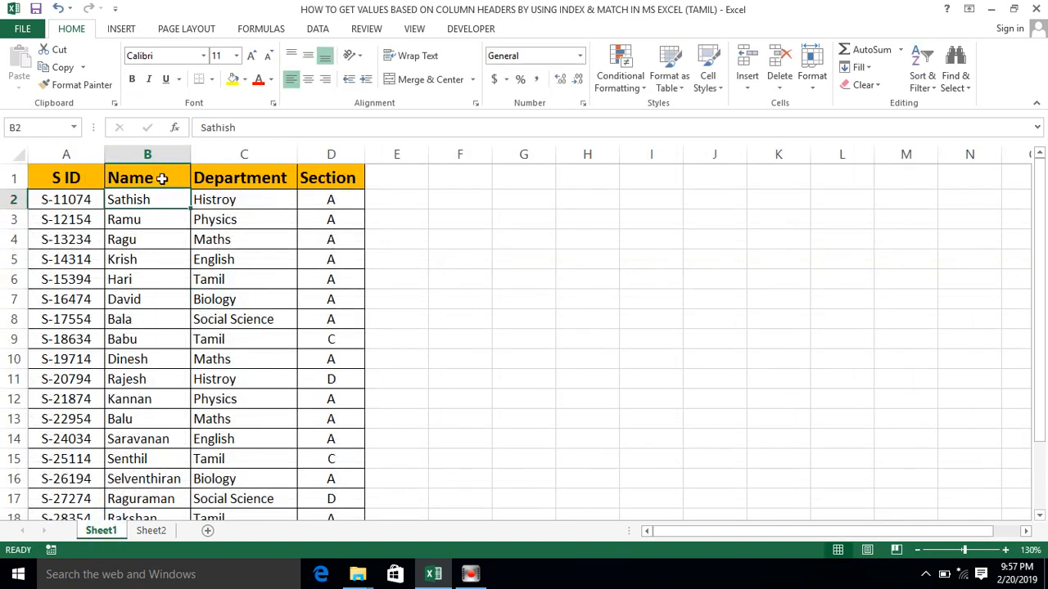
{"action": "left_click", "coordinate": [149, 531]}
{"action": "left_click", "coordinate": [129, 194]}
- Restore the source header in B1 of Sheet1 to Names
{"action": "left_click", "coordinate": [100, 531]}
{"action": "double_click", "coordinate": [155, 181]}
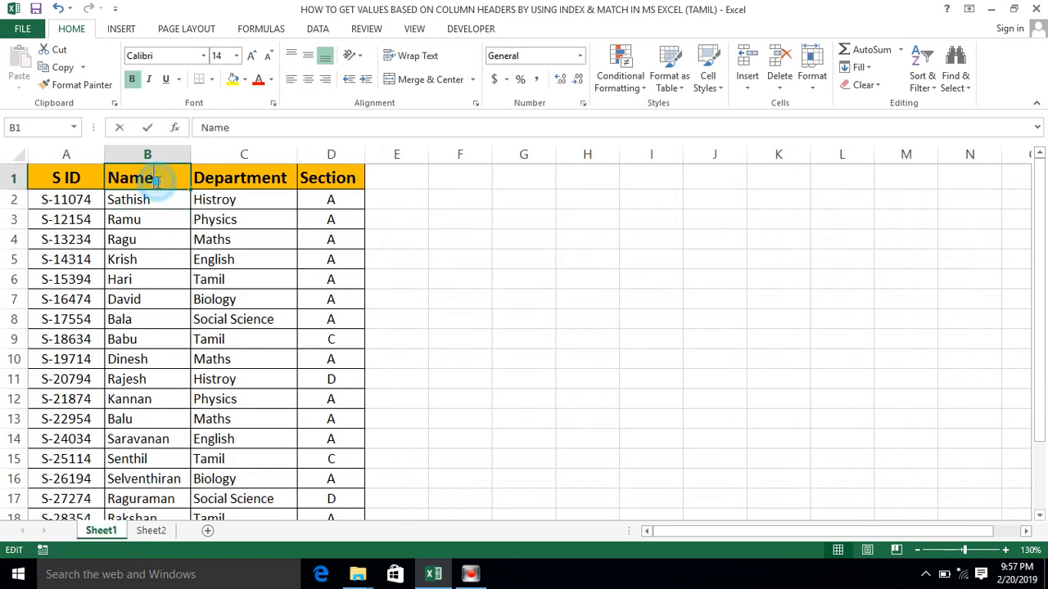
{"action": "type", "text": "s"}
{"action": "key", "text": "Return"}
- Examine the header cells and the S ID and Names columns of the source table on Sheet1
{"action": "left_click", "coordinate": [157, 181]}
{"action": "key", "text": "Left"}
{"action": "key", "text": "Right"}
{"action": "key", "text": "Left"}
{"action": "key", "text": "Right"}
{"action": "key", "text": "Left"}
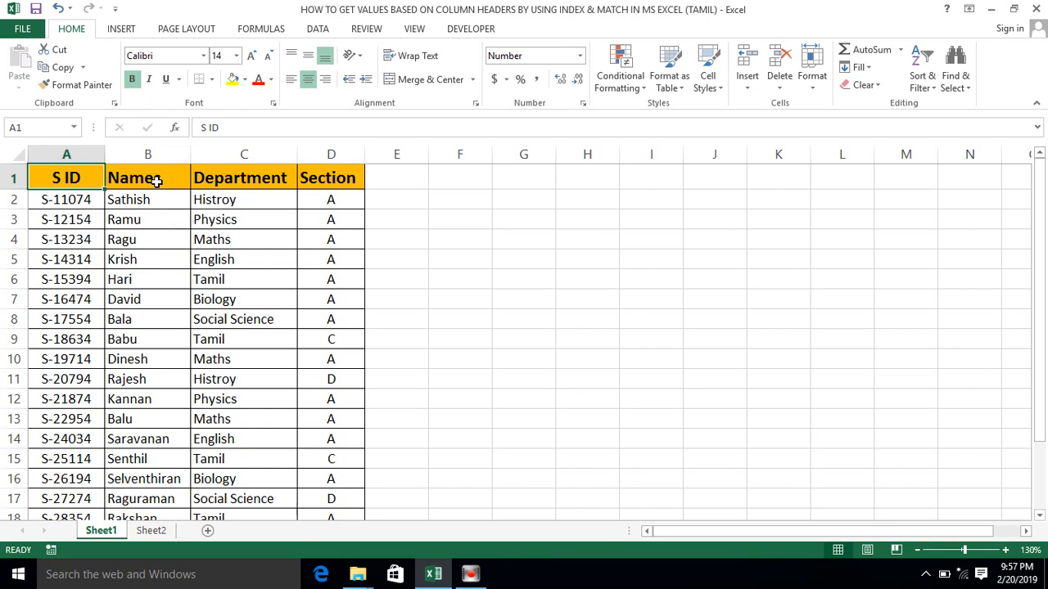
{"action": "key", "text": "Right"}
{"action": "key", "text": "ctrl+shift+Down"}
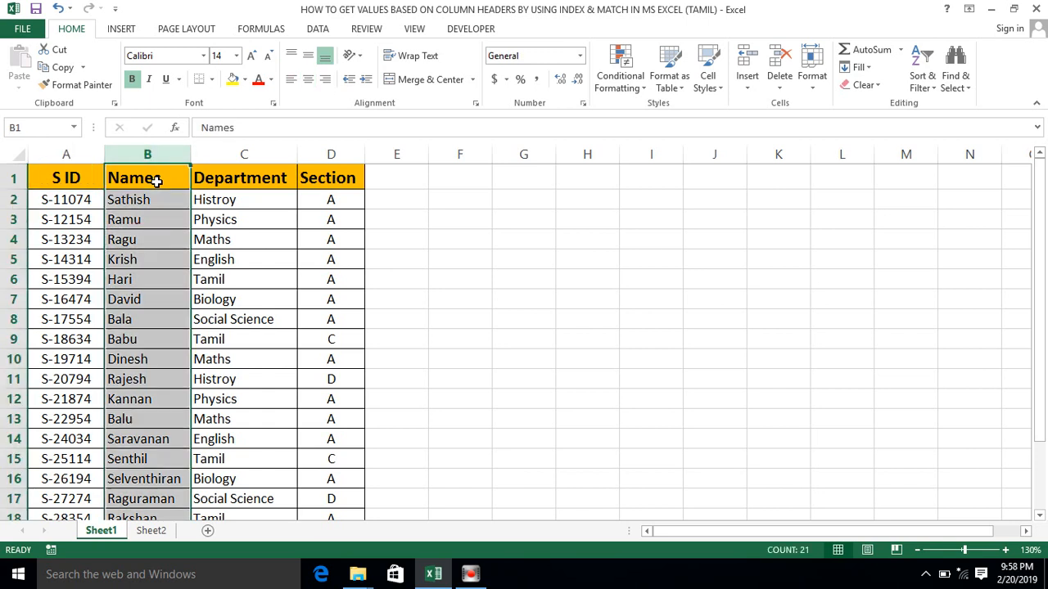
{"action": "key", "text": "Right"}
{"action": "key", "text": "Left"}
{"action": "key", "text": "Left"}
{"action": "key", "text": "ctrl+shift+Down"}
{"action": "key", "text": "Right"}
{"action": "key", "text": "Left"}
{"action": "key", "text": "ctrl+shift+Down"}
{"action": "key", "text": "Right"}
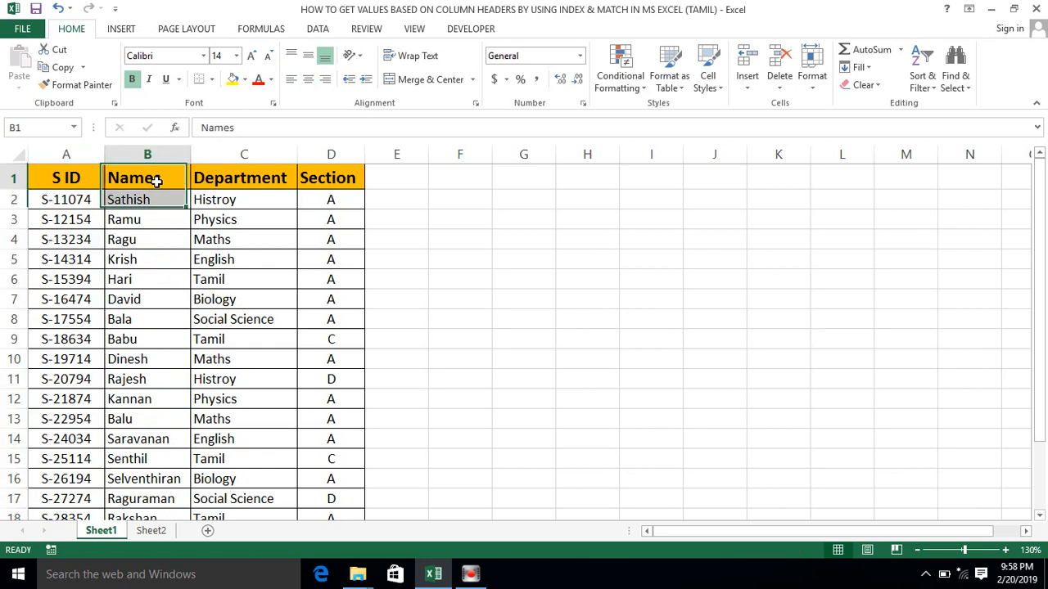
- Examine the S ID header and the full Names, Department and Section columns of the source table on Sheet1
{"action": "key", "text": "ctrl+shift+Down"}
{"action": "key", "text": "Left"}
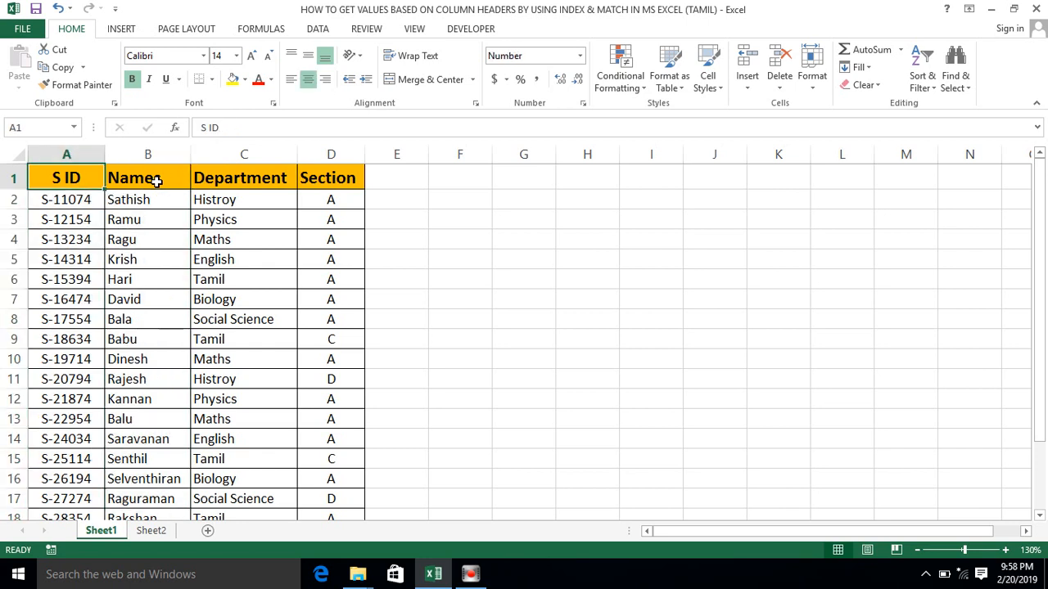
{"action": "key", "text": "Right"}
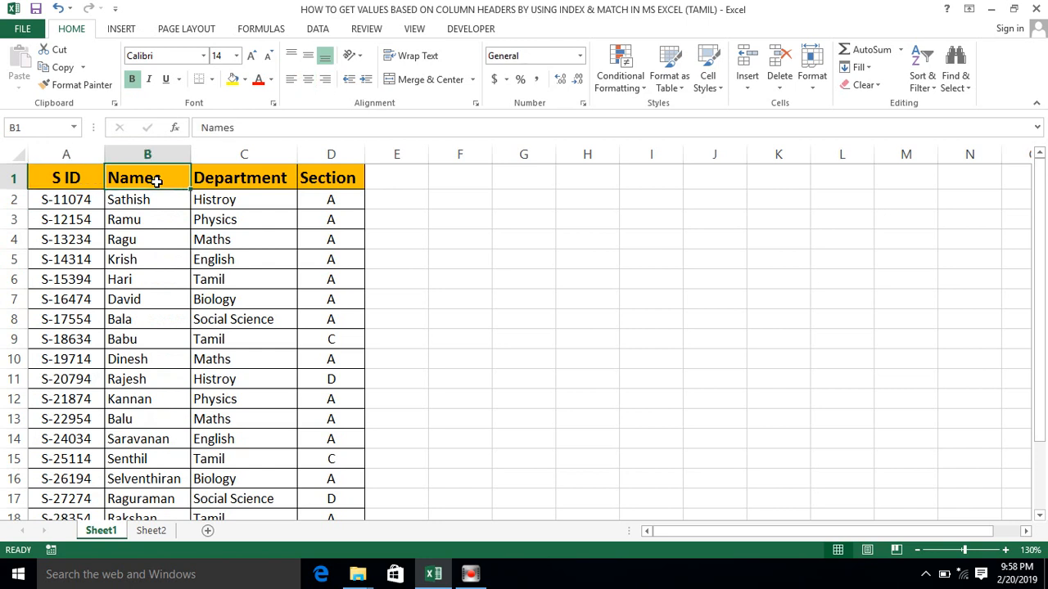
{"action": "key", "text": "ctrl+shift+Down"}
{"action": "key", "text": "shift+Right"}
{"action": "key", "text": "shift+Right"}
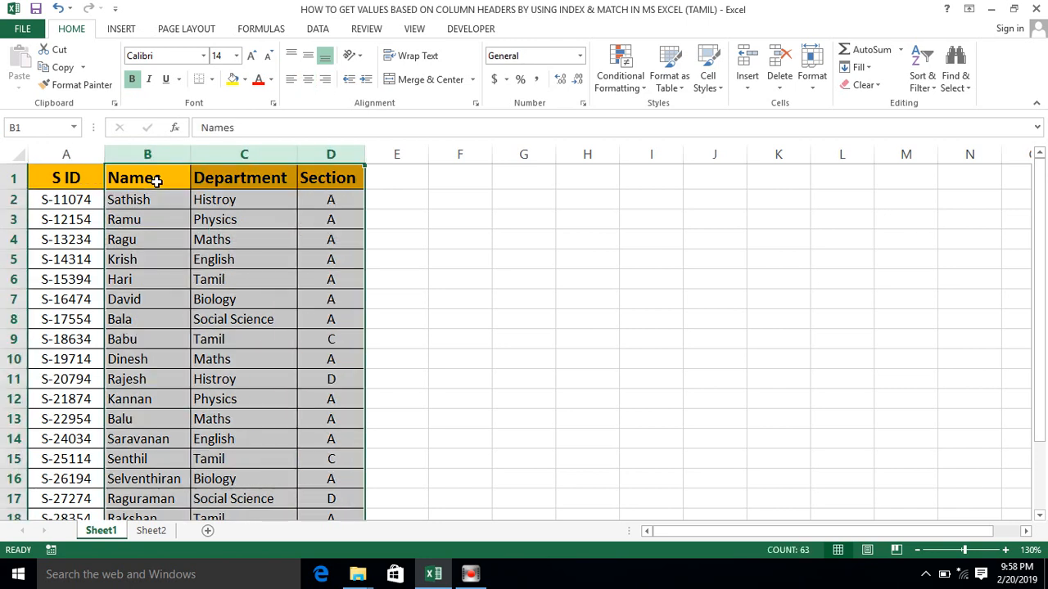
- Check the lookup formula in D5 on Sheet2 and look over the results table from its header row down
{"action": "left_click", "coordinate": [151, 530]}
{"action": "left_click", "coordinate": [308, 245]}
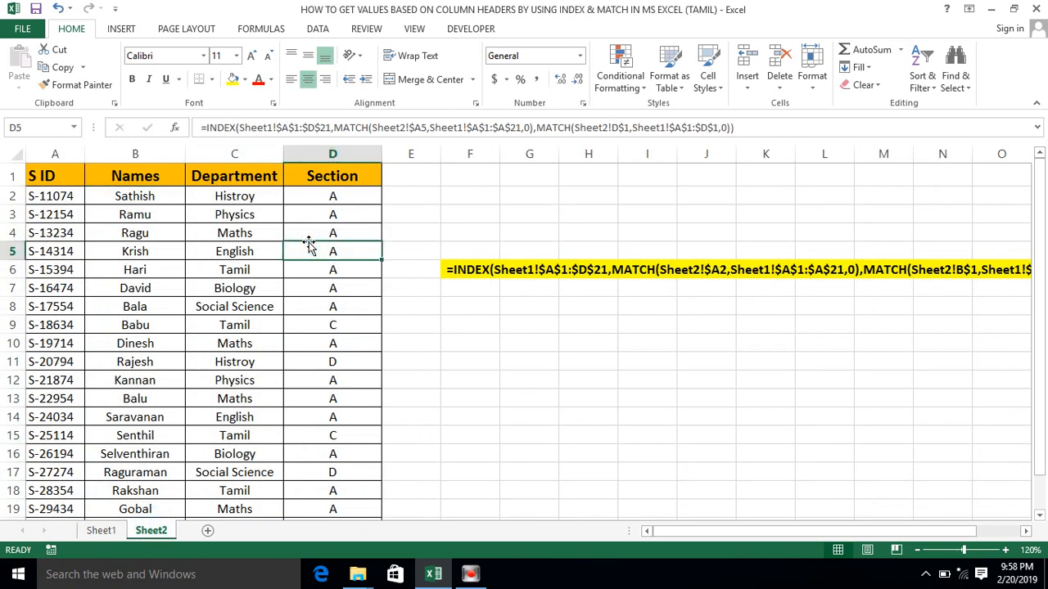
{"action": "left_click", "coordinate": [183, 171]}
{"action": "key", "text": "Left"}
{"action": "key", "text": "ctrl+shift+Right"}
{"action": "key", "text": "ctrl+shift+Down"}
{"action": "key", "text": "ctrl+Home"}
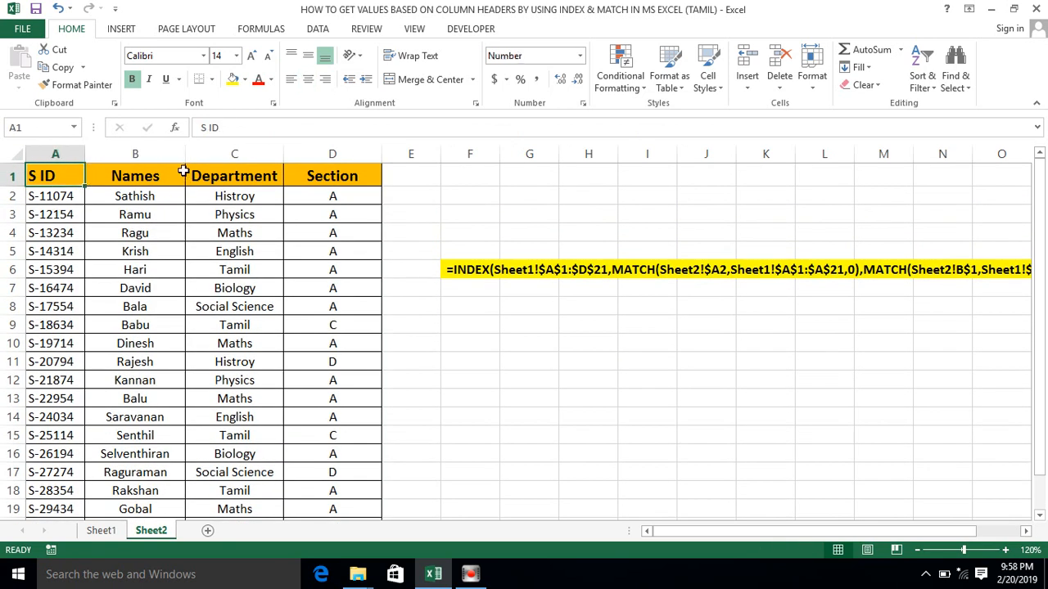
- Review the area around the highlighted sample INDEX and MATCH formula beside the results table on Sheet2
{"action": "key", "text": "Right"}
{"action": "key", "text": "Right"}
{"action": "key", "text": "Right"}
{"action": "key", "text": "Right"}
{"action": "key", "text": "Right"}
{"action": "key", "text": "Right"}
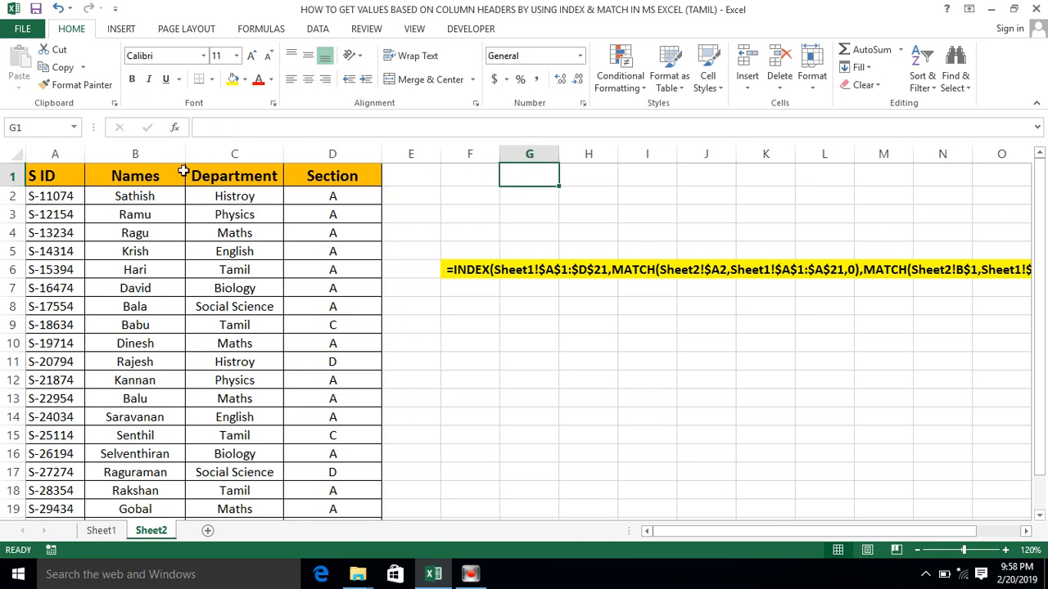
{"action": "key", "text": "Left"}
{"action": "key", "text": "Down"}
{"action": "key", "text": "Down"}
{"action": "key", "text": "Down"}
{"action": "key", "text": "Down"}
{"action": "key", "text": "Down"}
{"action": "scroll", "coordinate": [184, 171], "scroll_direction": "right", "scroll_amount": 2}
{"action": "key", "text": "Right"}
{"action": "key", "text": "Left"}
{"action": "key", "text": "Left"}
{"action": "key", "text": "Home"}
{"action": "key", "text": "ctrl+Up"}
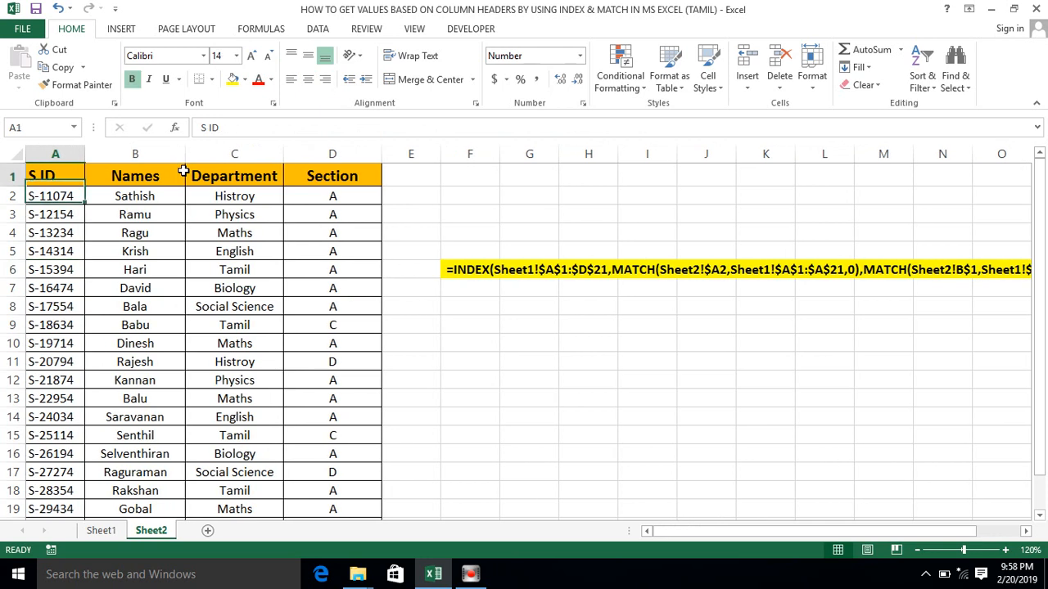
- Inspect the lookup formula in C6 of the Department column on Sheet2
{"action": "key", "text": "Right"}
{"action": "key", "text": "Right"}
{"action": "left_click", "coordinate": [203, 264]}
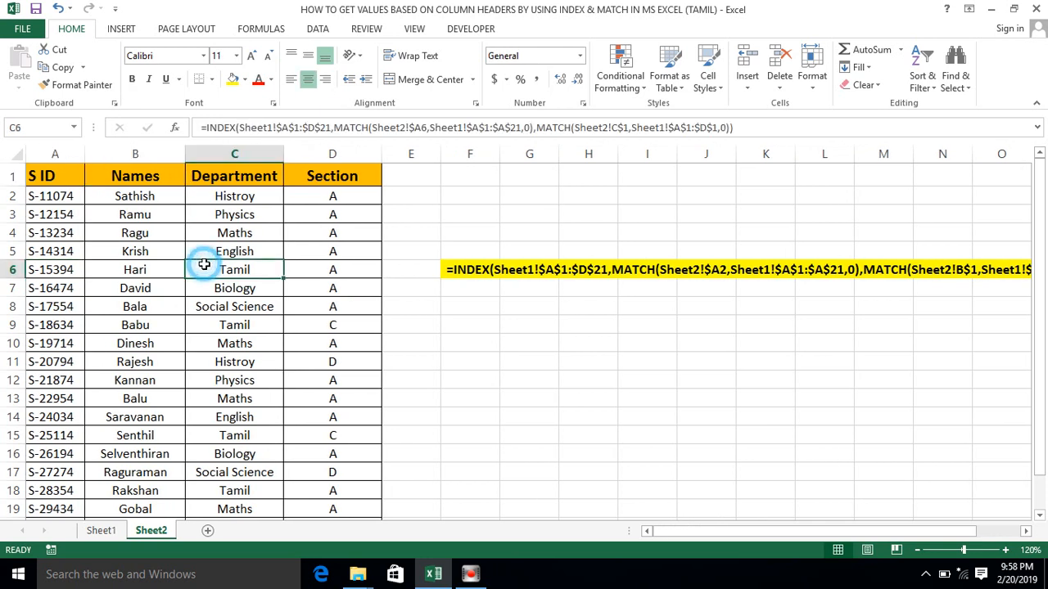